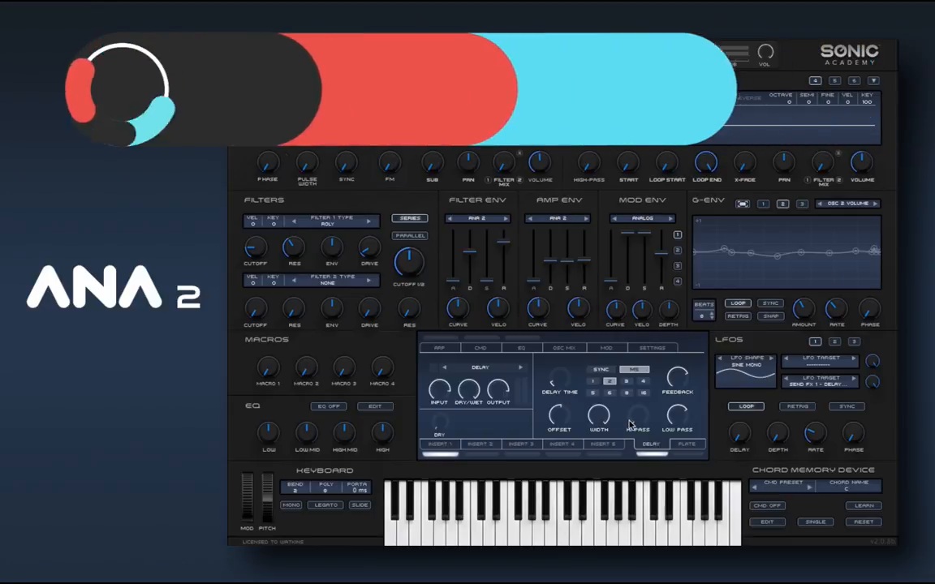
Load the CShaper distortion into insert slot 1 and bypass the delay effect
click(435, 445)
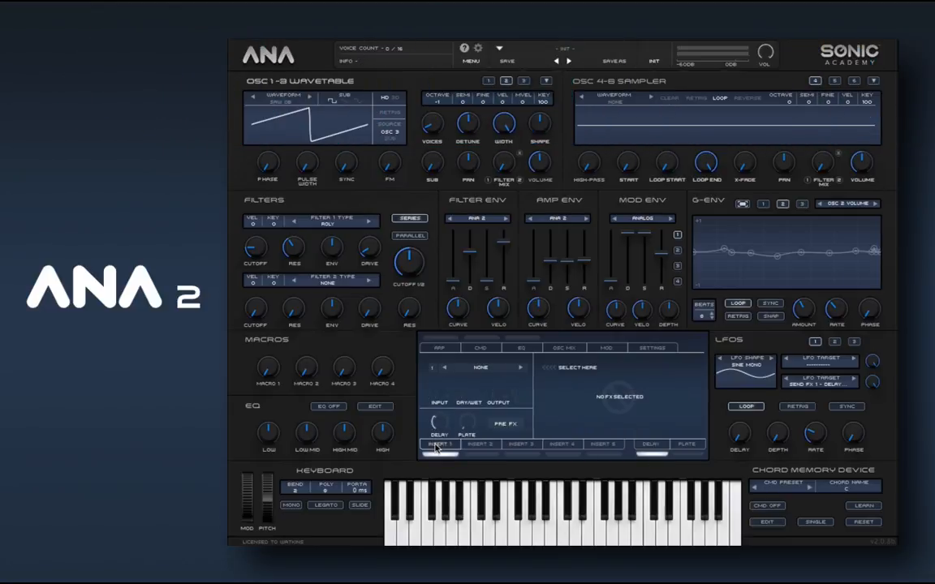
click(481, 377)
mouse_move(519, 407)
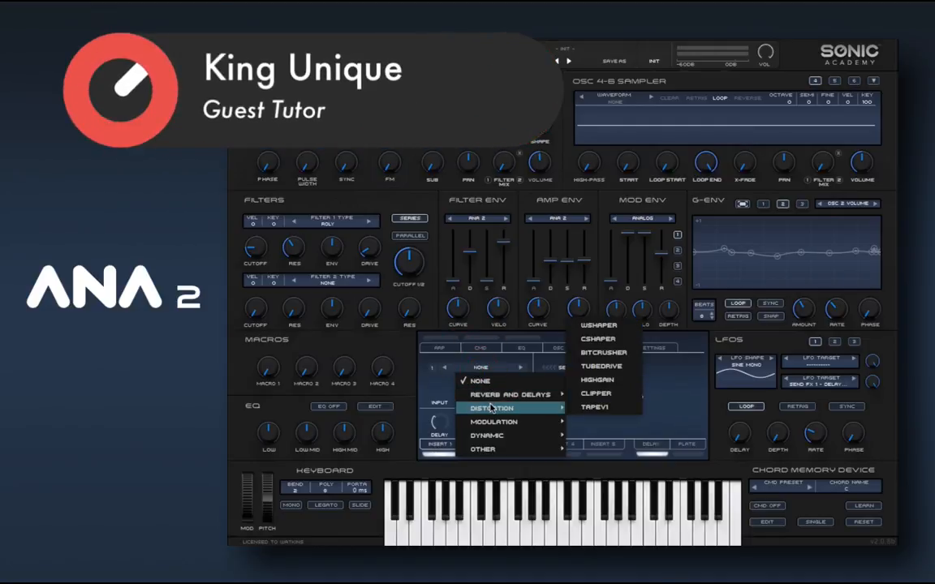
click(596, 340)
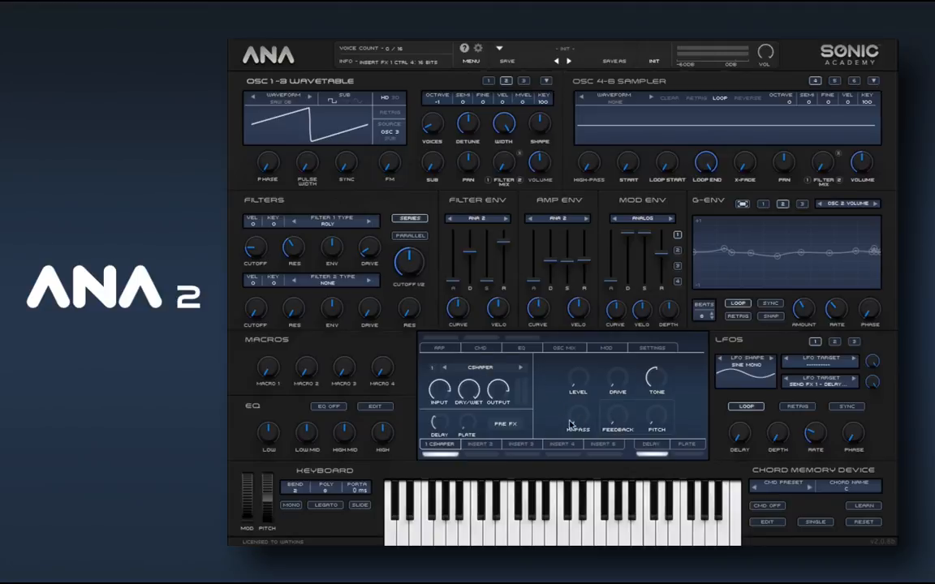
click(438, 454)
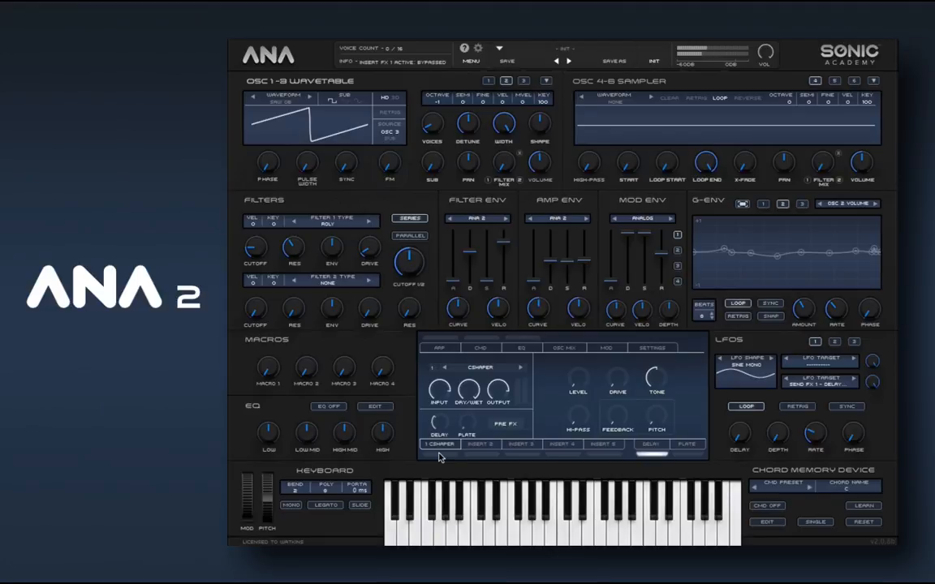
click(657, 456)
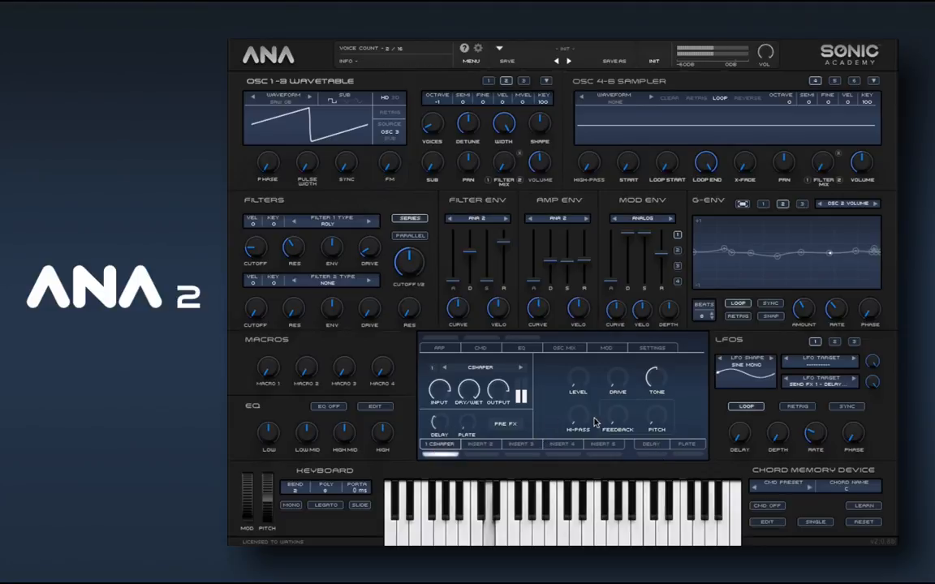
Raise CShaper's drive slightly and bring its feedback up to about 0.48
mouse_move(617, 388)
mouse_down()
mouse_move(611, 349)
mouse_move(601, 369)
mouse_move(582, 358)
mouse_move(578, 378)
mouse_move(621, 365)
mouse_move(617, 378)
mouse_up()
click(583, 373)
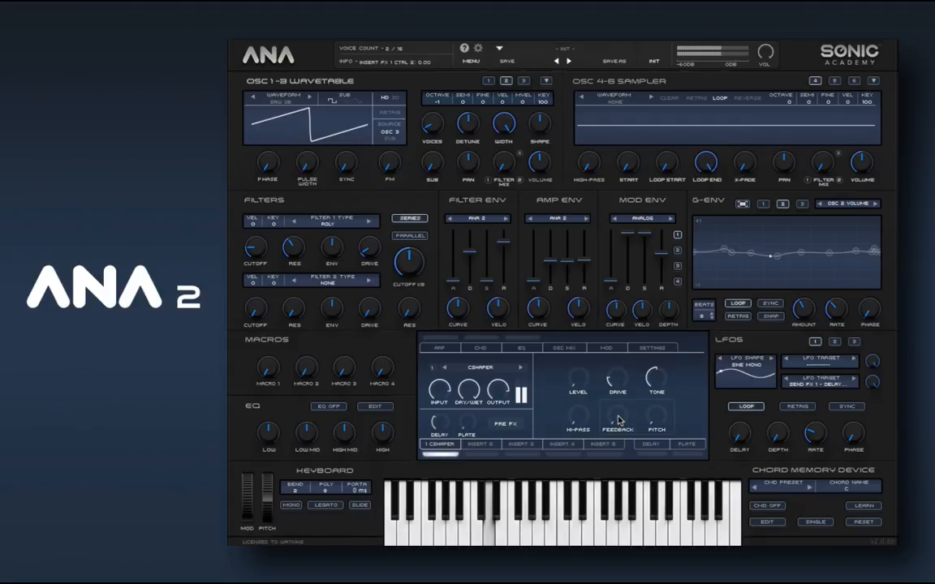
drag(618, 420, 618, 344)
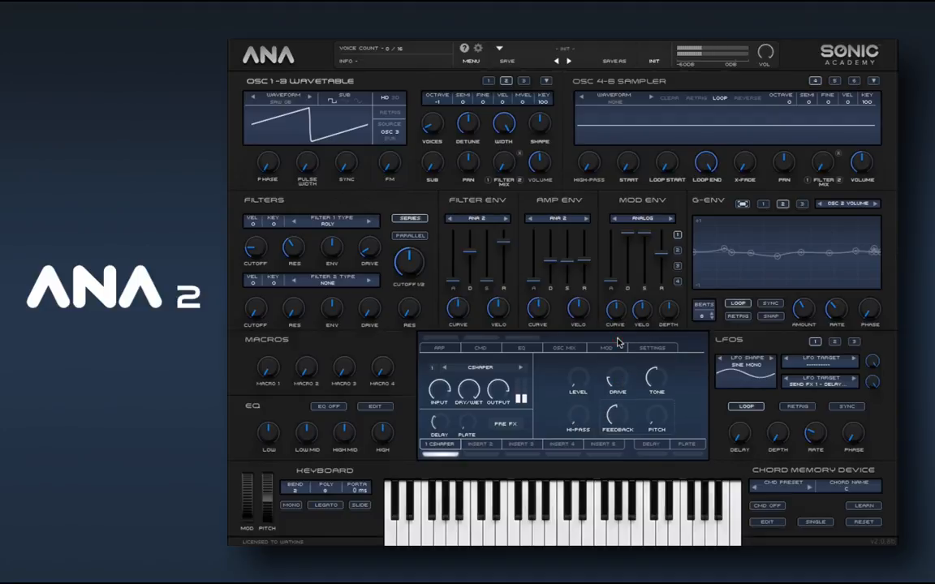
click(617, 423)
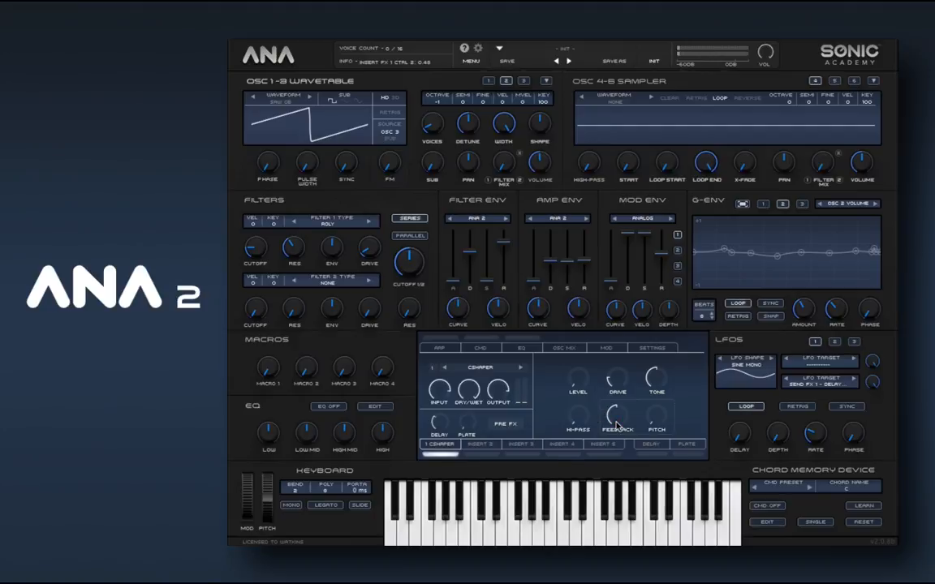
mouse_move(617, 424)
mouse_down()
mouse_move(616, 461)
mouse_move(617, 424)
mouse_up()
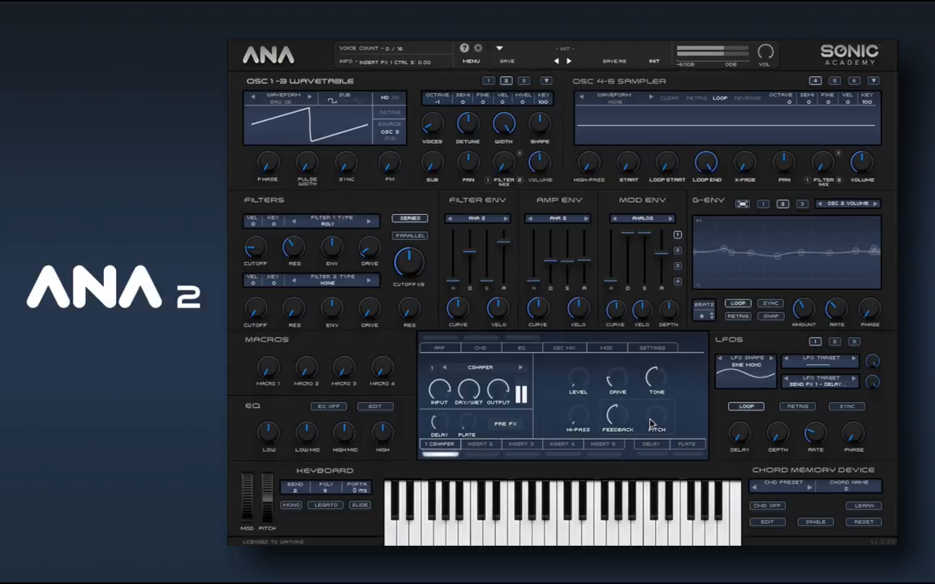
Reduce CShaper's feedback to about 0.17 and raise its pitch to about 0.31
click(623, 493)
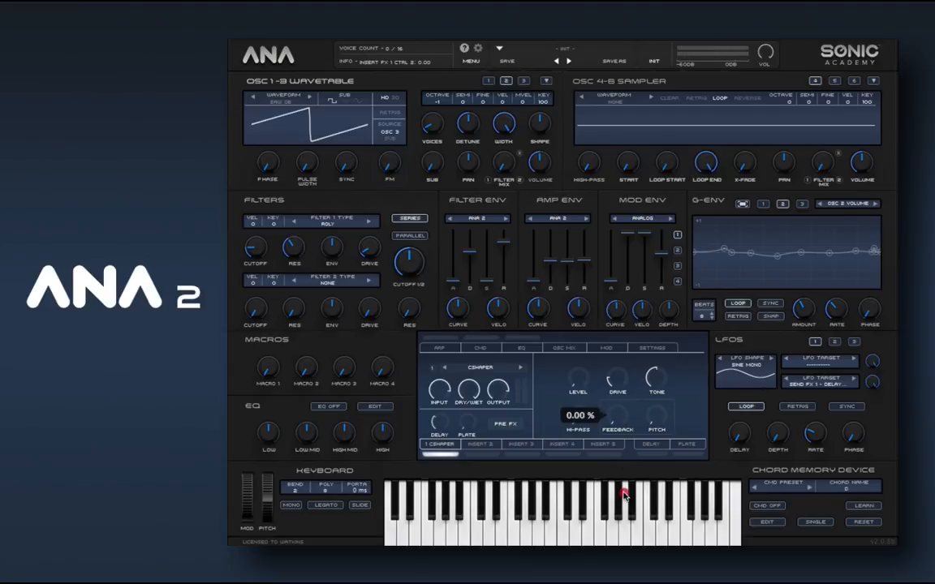
drag(623, 493, 681, 407)
click(615, 421)
mouse_move(615, 414)
mouse_down()
mouse_move(618, 438)
mouse_move(618, 418)
mouse_up()
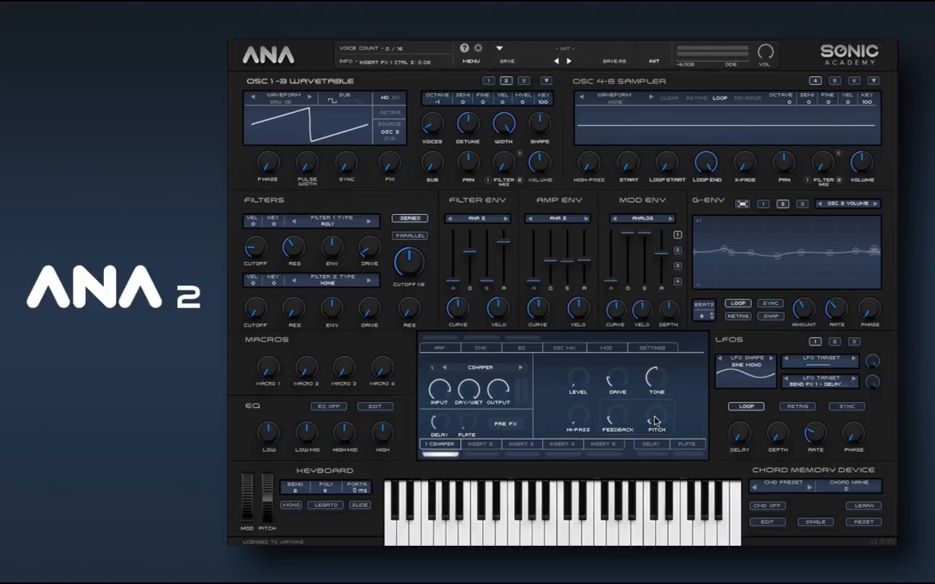
drag(656, 421, 659, 388)
click(618, 418)
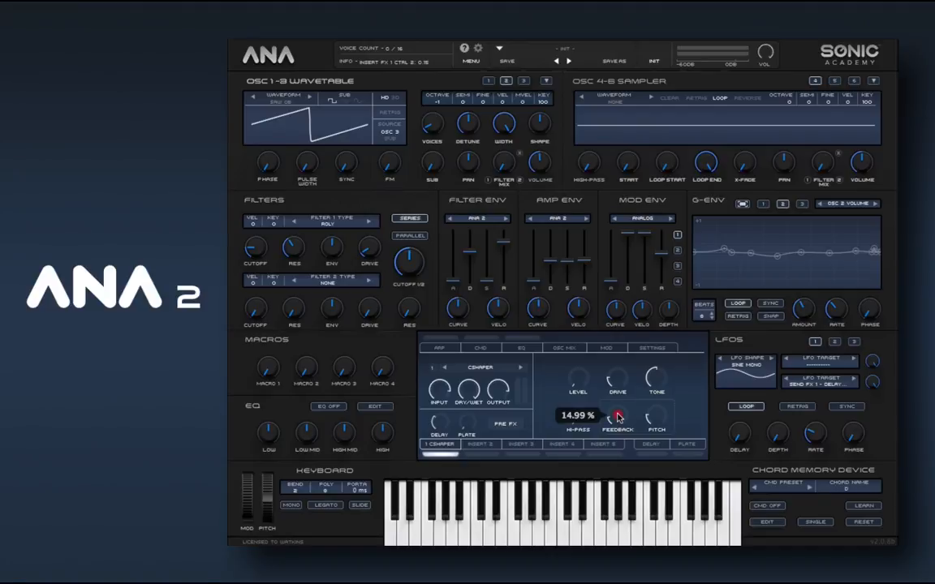
drag(656, 419, 653, 397)
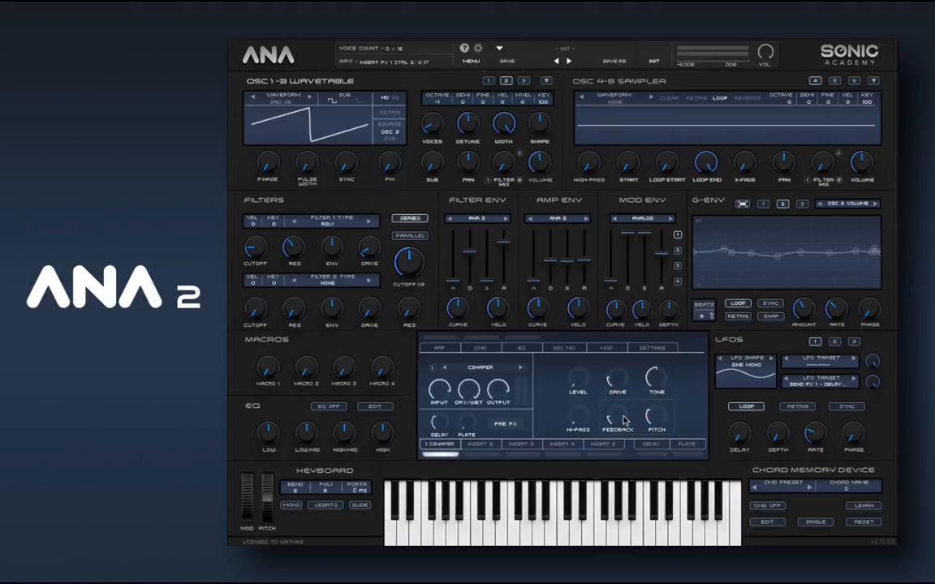
click(663, 416)
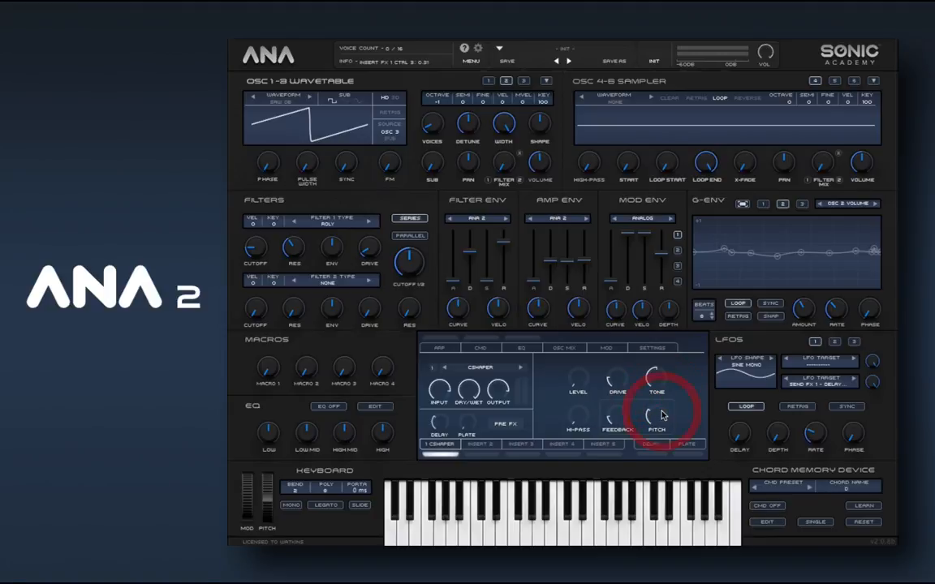
Switch to LFO 2 and assign it as the modulation source for CShaper's pitch
click(835, 341)
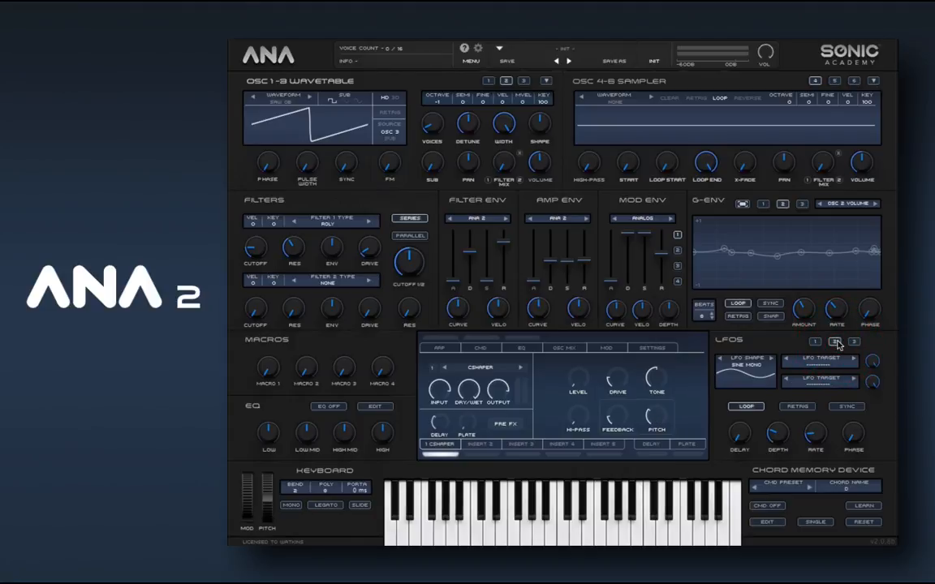
right_click(658, 415)
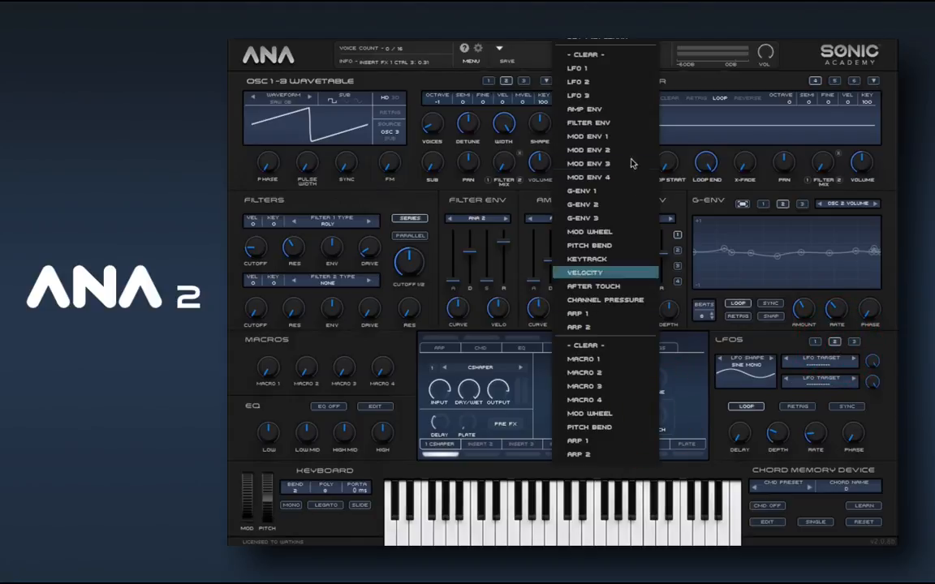
click(620, 82)
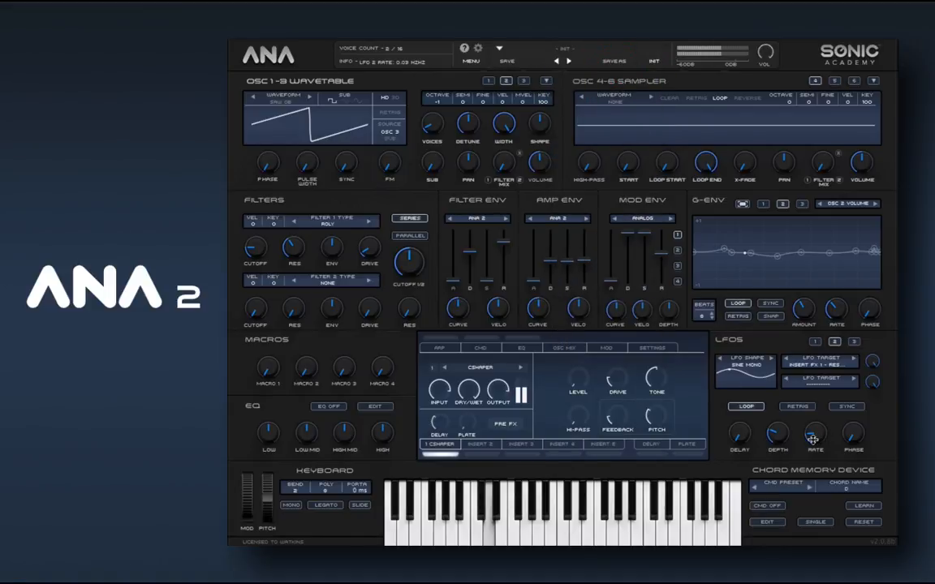
Increase LFO 2's depth and rate, and raise CShaper's pitch and feedback
drag(812, 439, 777, 401)
mouse_move(657, 415)
mouse_down()
mouse_move(661, 444)
mouse_move(654, 412)
mouse_up()
drag(653, 379, 653, 359)
click(619, 395)
drag(619, 395, 619, 370)
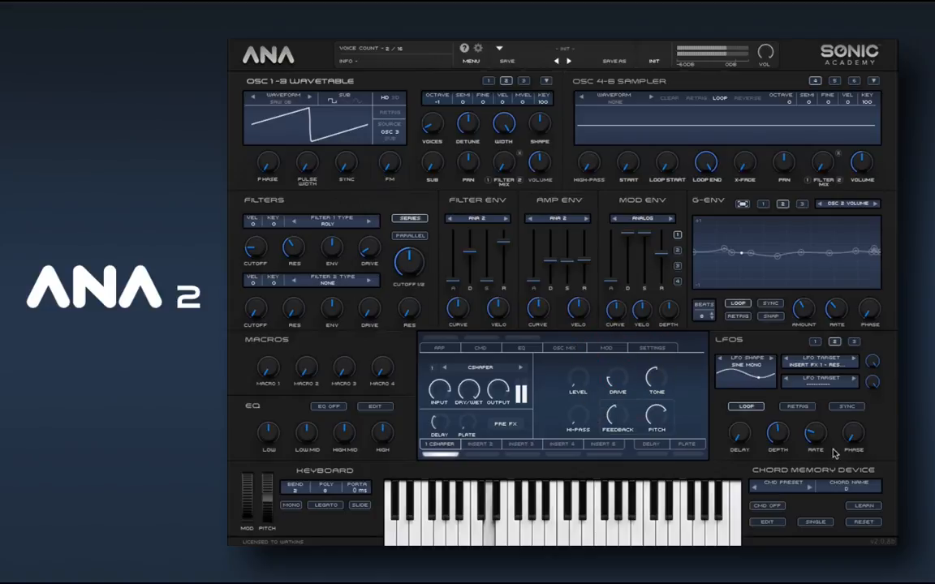
drag(819, 439, 775, 422)
Change LFO 2's shape to Sine
click(718, 363)
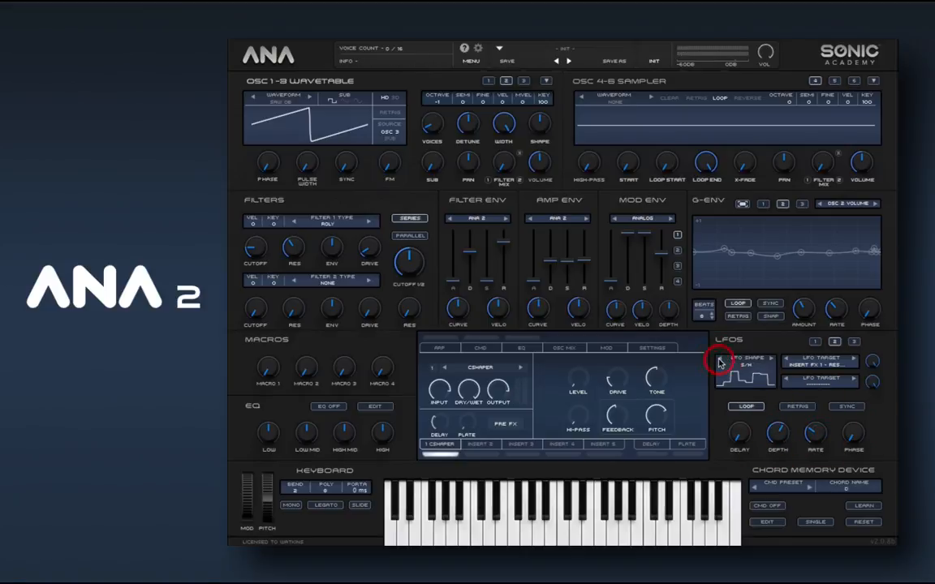
click(718, 363)
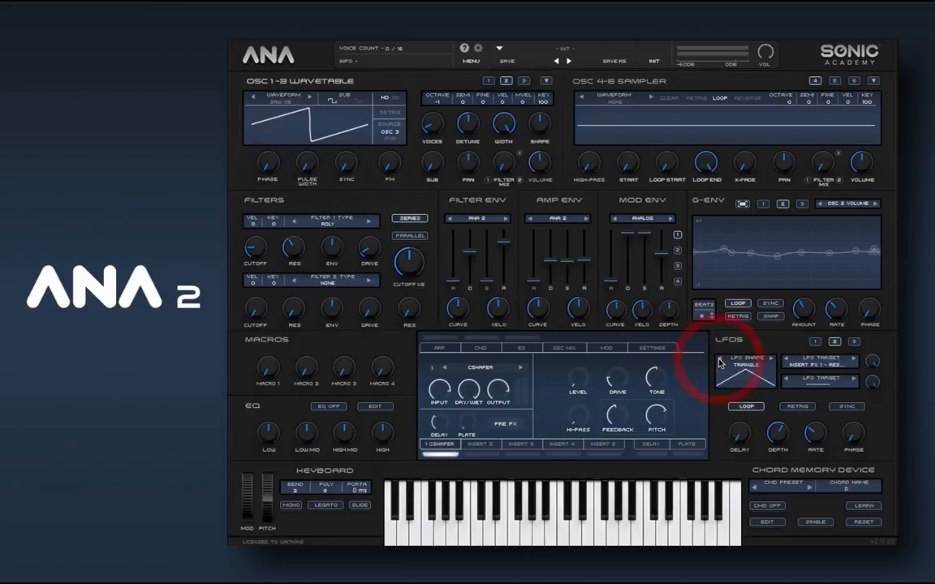
click(718, 362)
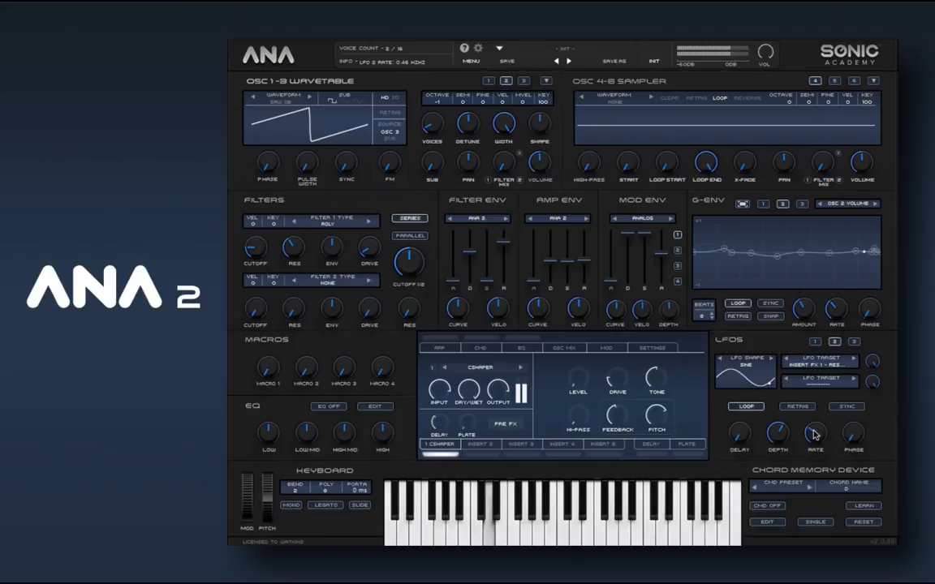
Lower LFO 2's depth and set its rate to about 0.06 Hz, reducing CShaper's pitch and feedback slightly
drag(777, 432, 785, 461)
drag(656, 415, 666, 467)
drag(817, 437, 821, 448)
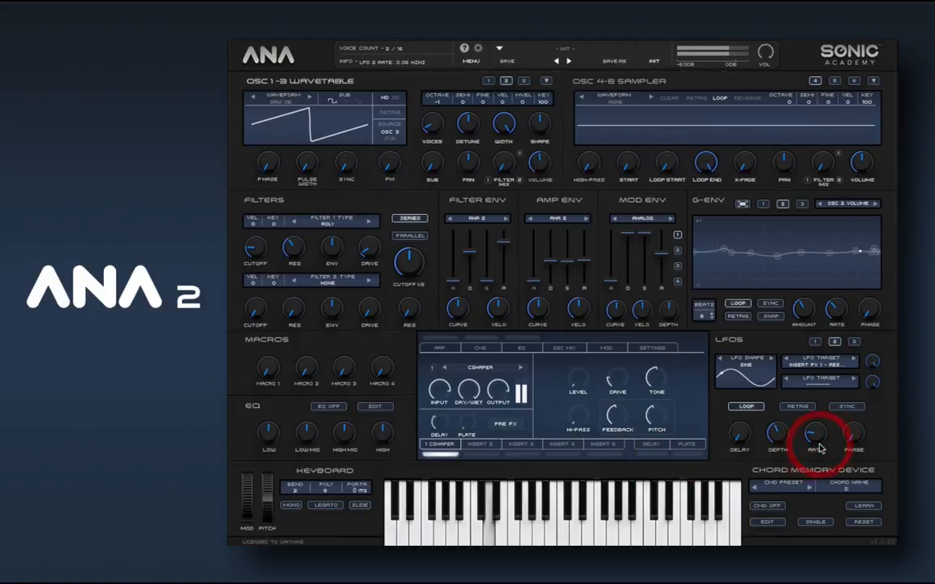
click(617, 430)
drag(617, 429, 617, 428)
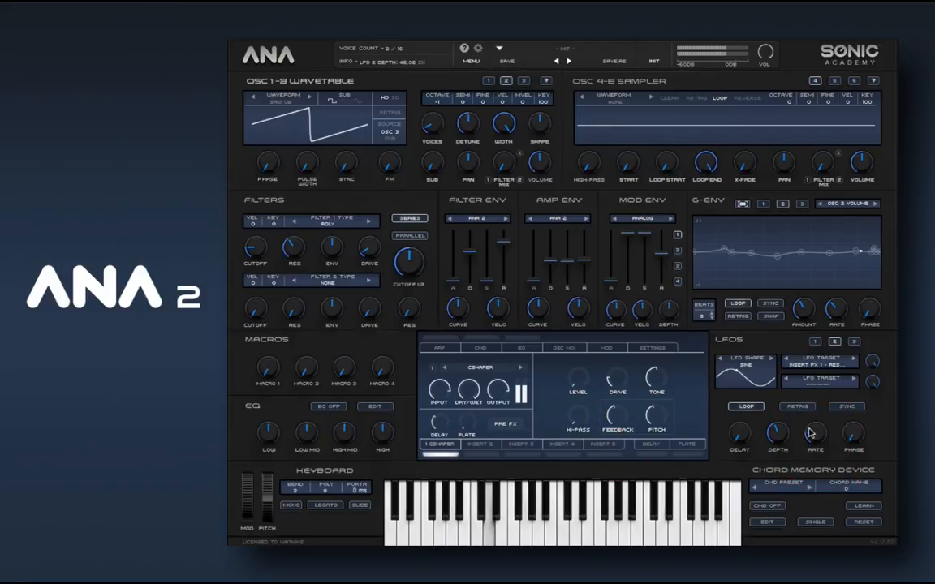
Raise LFO 2's rate, reduce its depth further and fine-tune CShaper's pitch
drag(810, 434, 818, 428)
drag(776, 434, 777, 441)
drag(657, 416, 657, 411)
drag(775, 435, 776, 438)
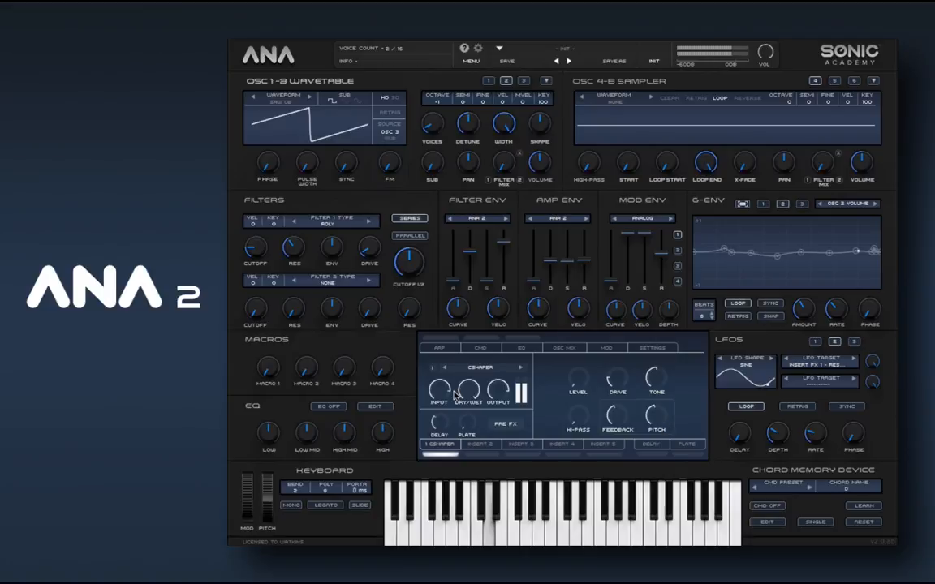
Reduce CShaper's dry/wet mix to about halfway and raise its tone
drag(468, 390, 477, 479)
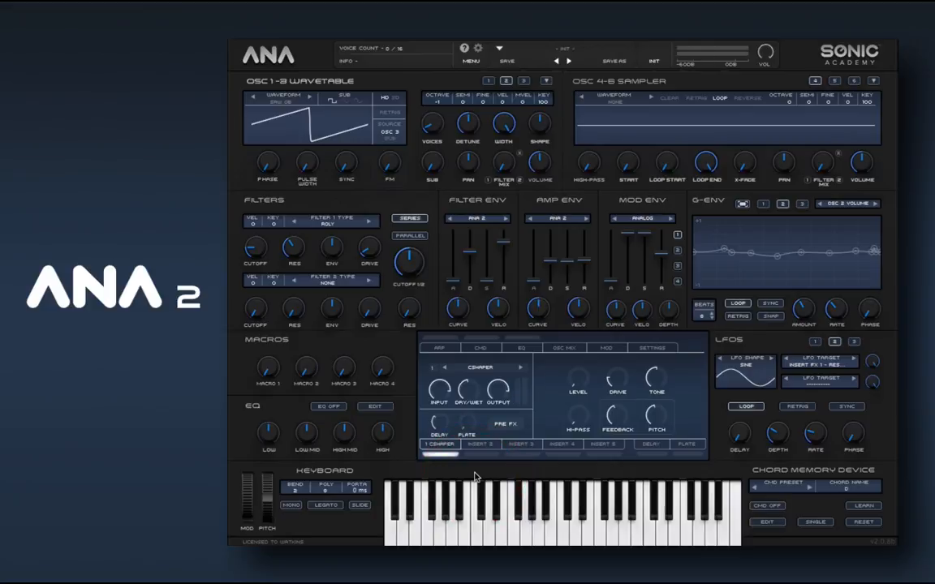
drag(474, 394, 473, 370)
drag(615, 383, 653, 357)
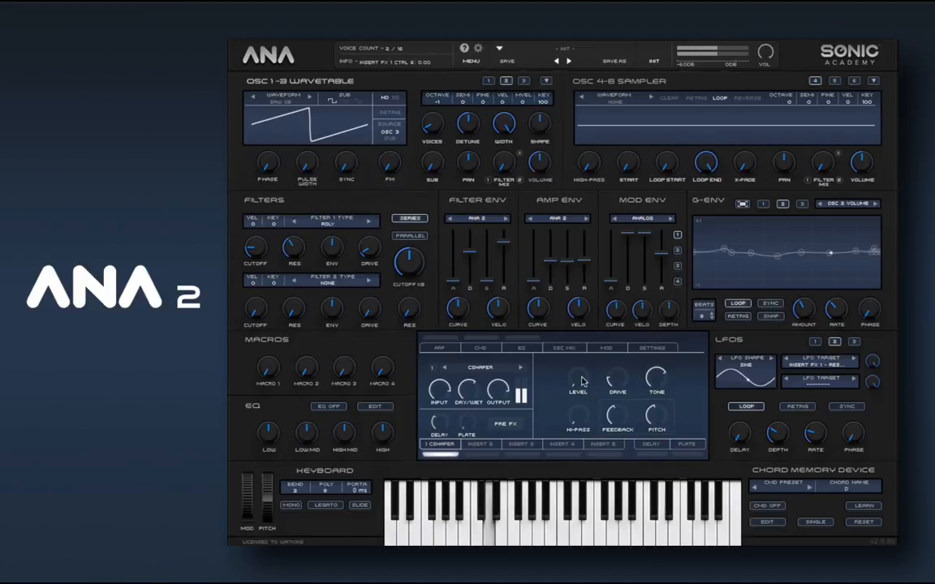
Balance CShaper with a low level, a reduced tone and the drive at about 0.42
drag(577, 377, 590, 274)
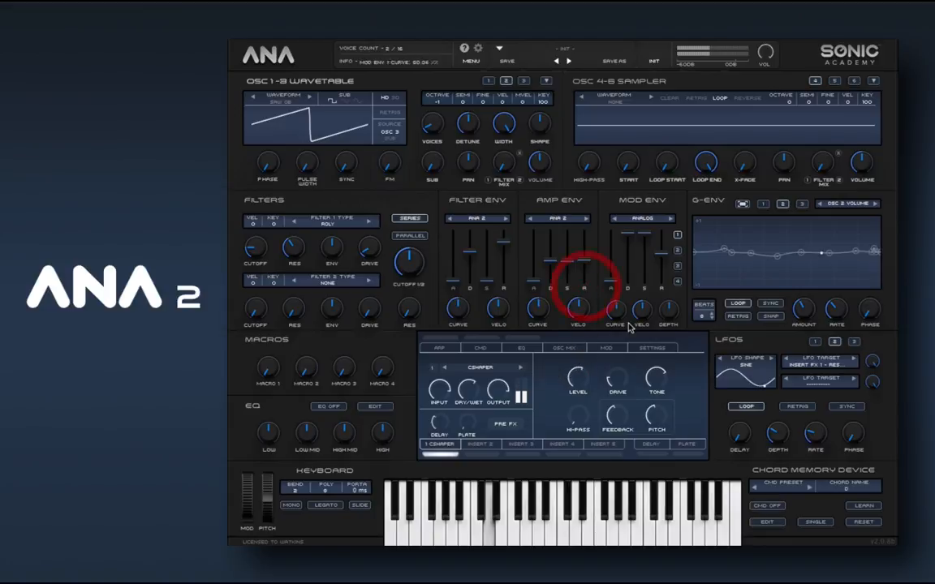
drag(655, 375, 620, 344)
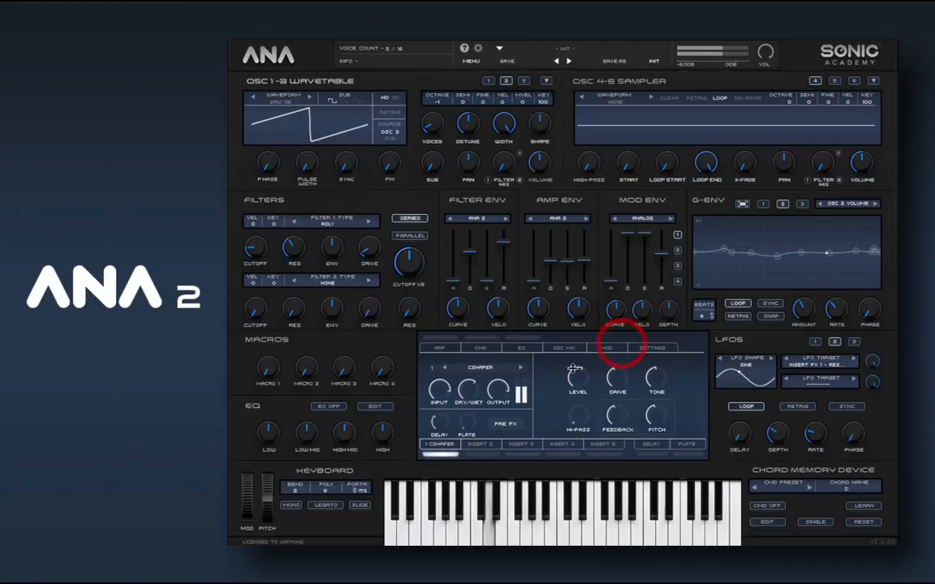
drag(578, 377, 584, 454)
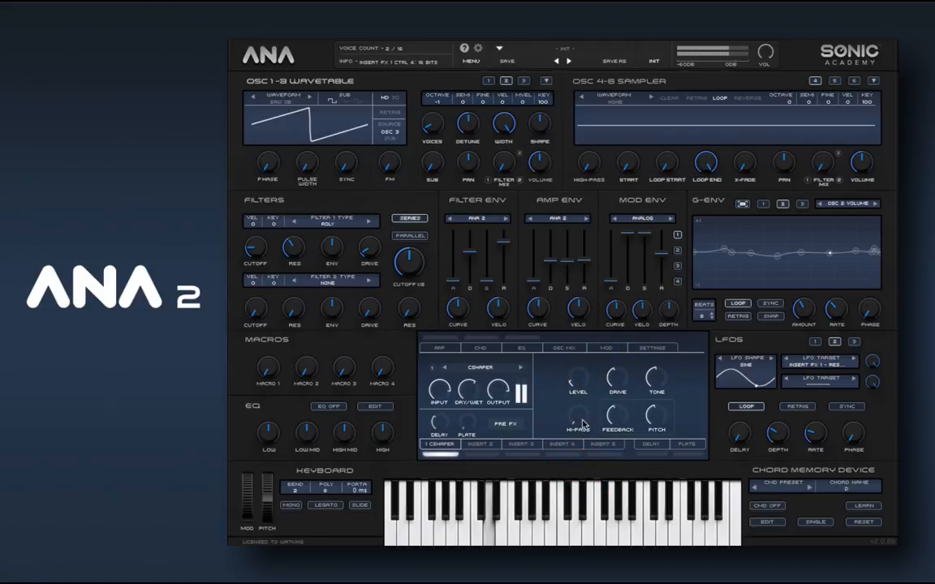
drag(577, 415, 620, 453)
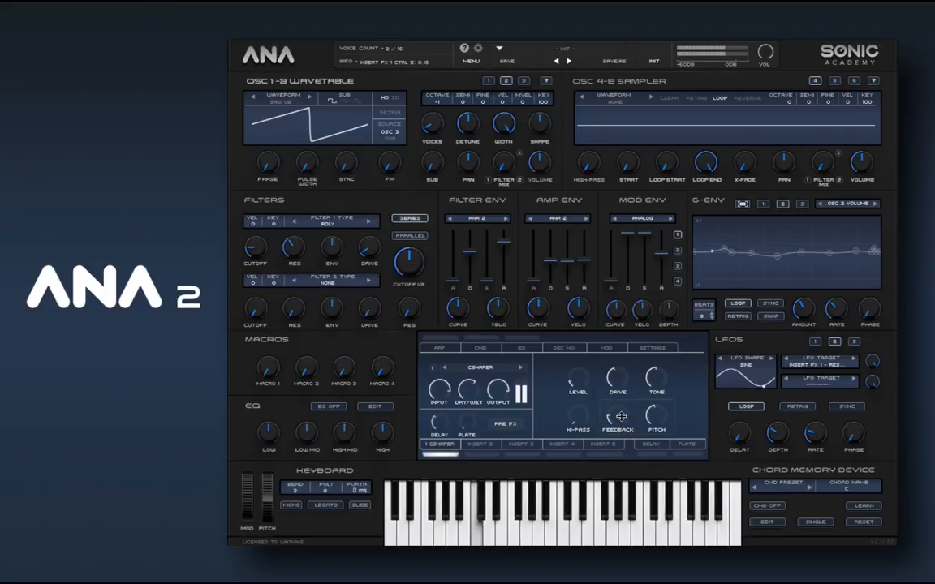
drag(618, 391, 621, 382)
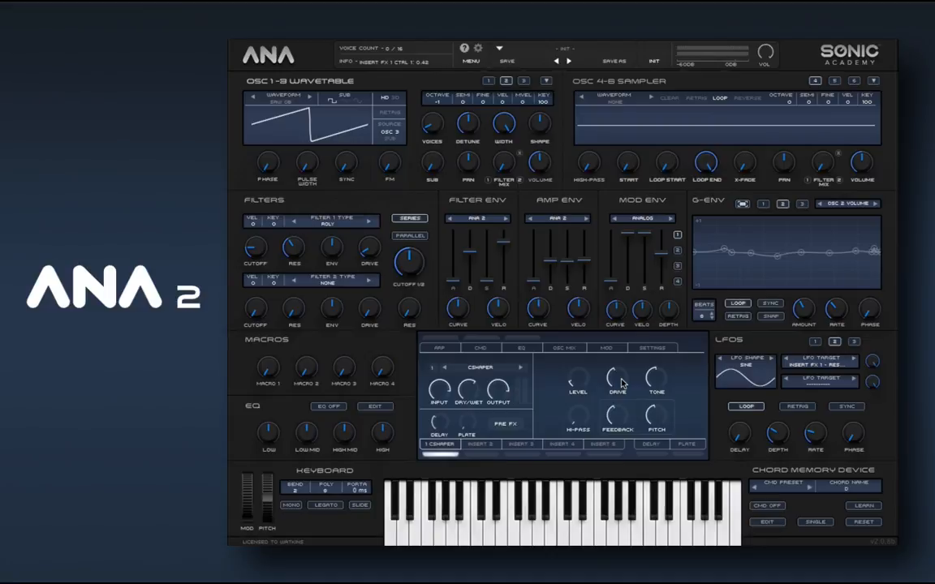
Replace CShaper in insert slot 1 with the WShaper distortion and raise its feedback to about 47%
click(490, 368)
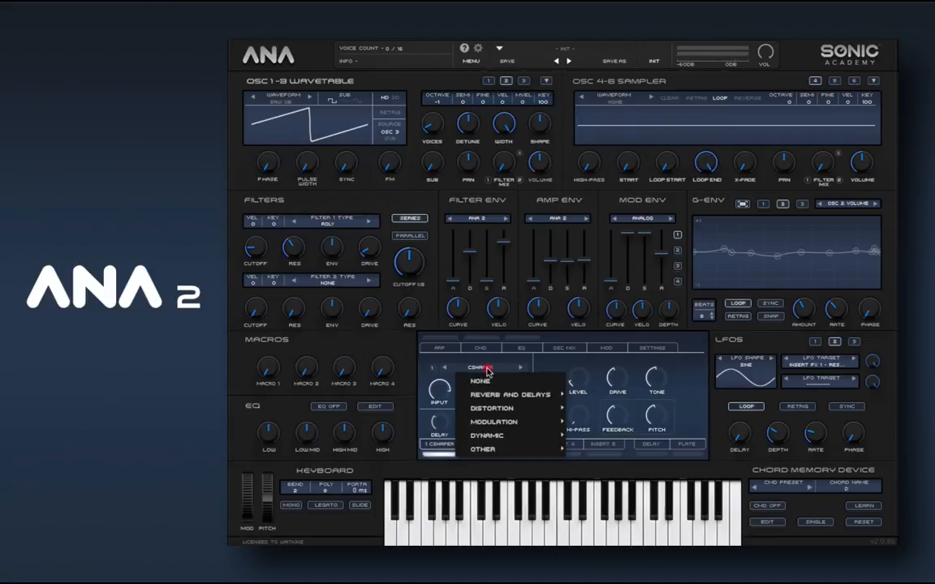
mouse_move(499, 425)
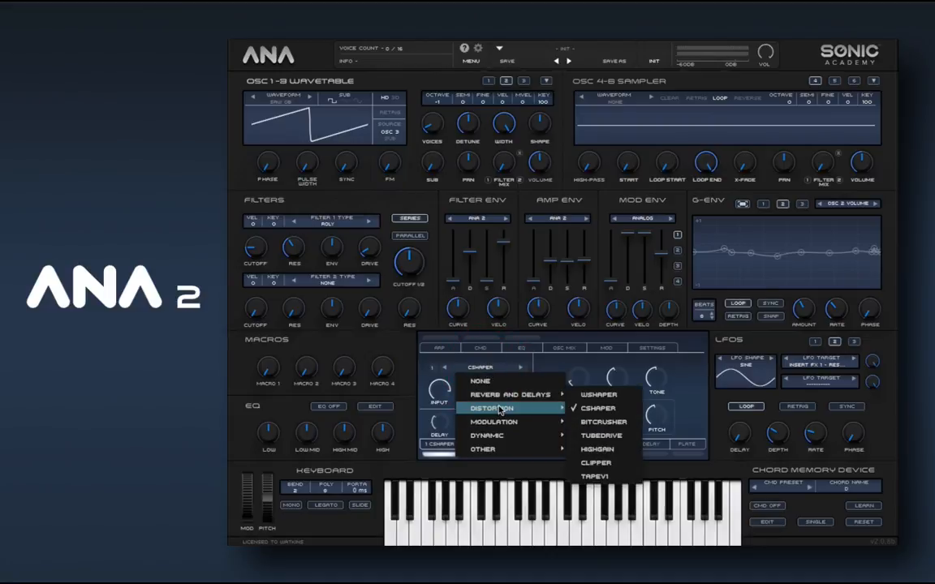
click(604, 398)
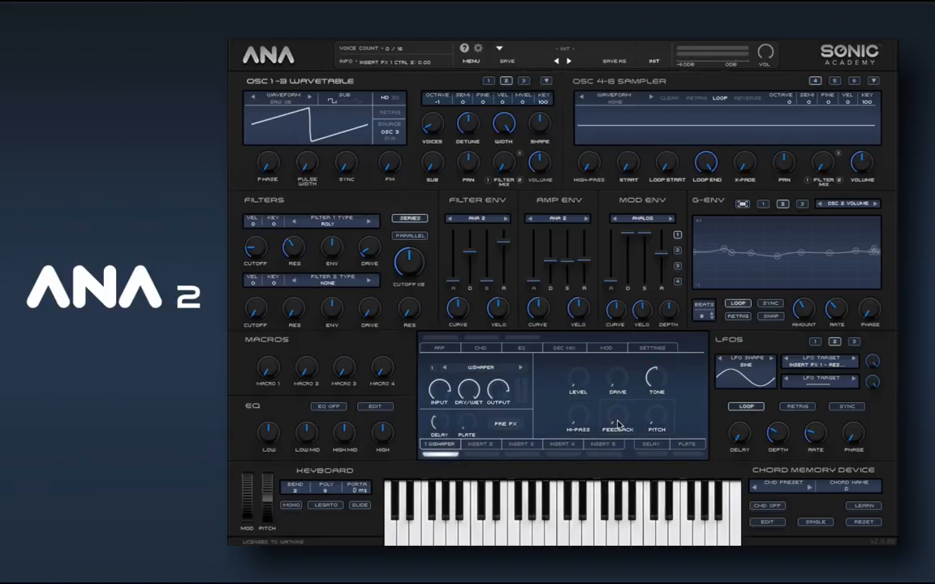
drag(619, 425, 622, 350)
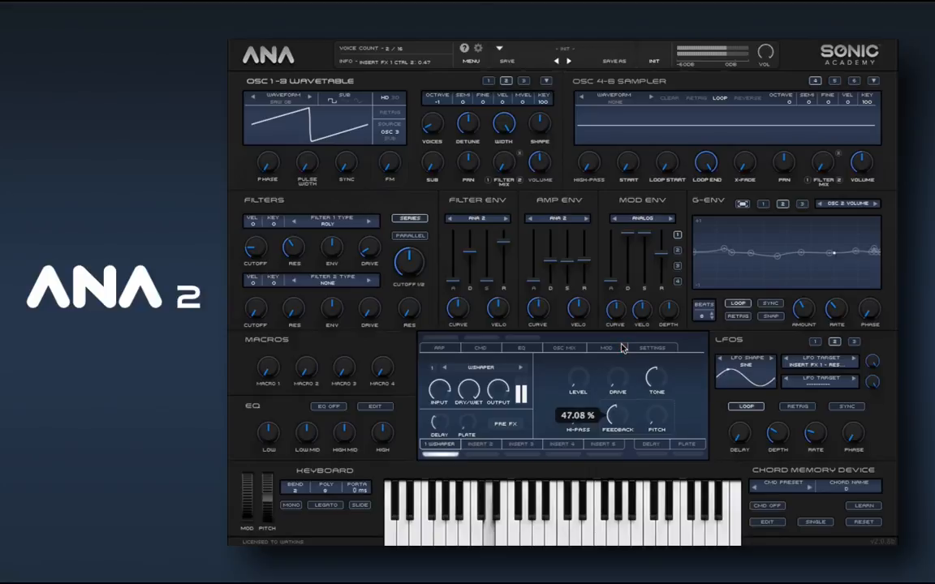
Replace WShaper in insert slot 1 with the TubeDrive distortion and raise its feedback to about halfway
click(623, 348)
click(484, 370)
mouse_move(505, 409)
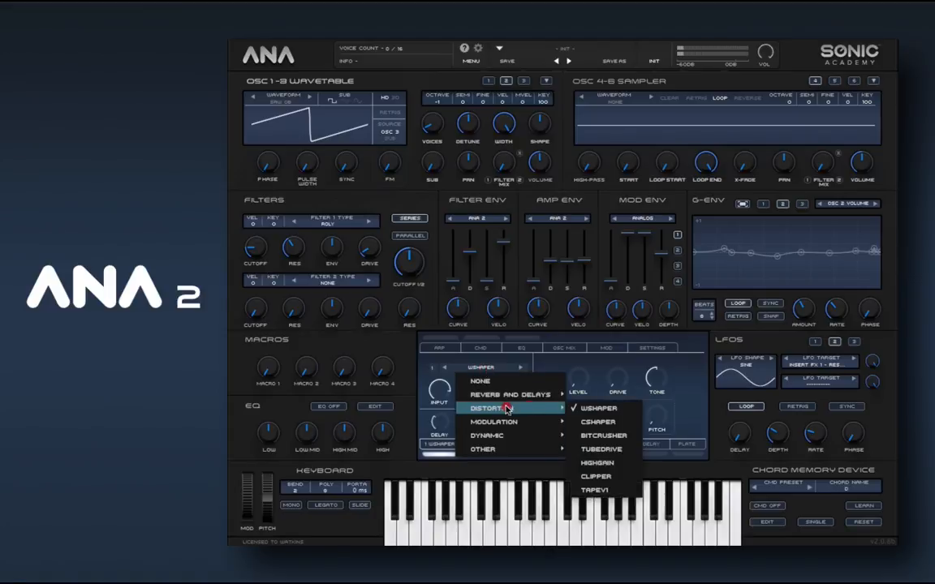
click(614, 448)
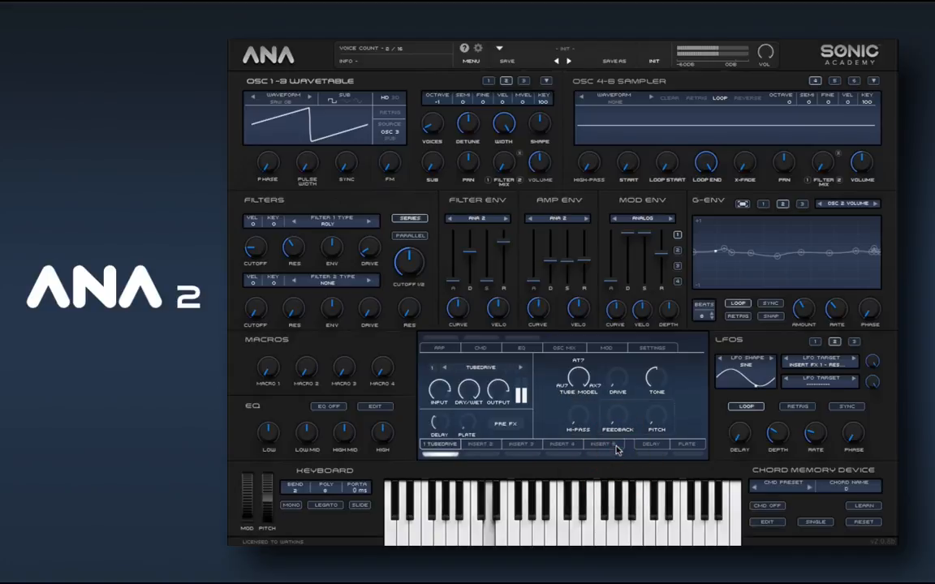
drag(617, 415, 623, 335)
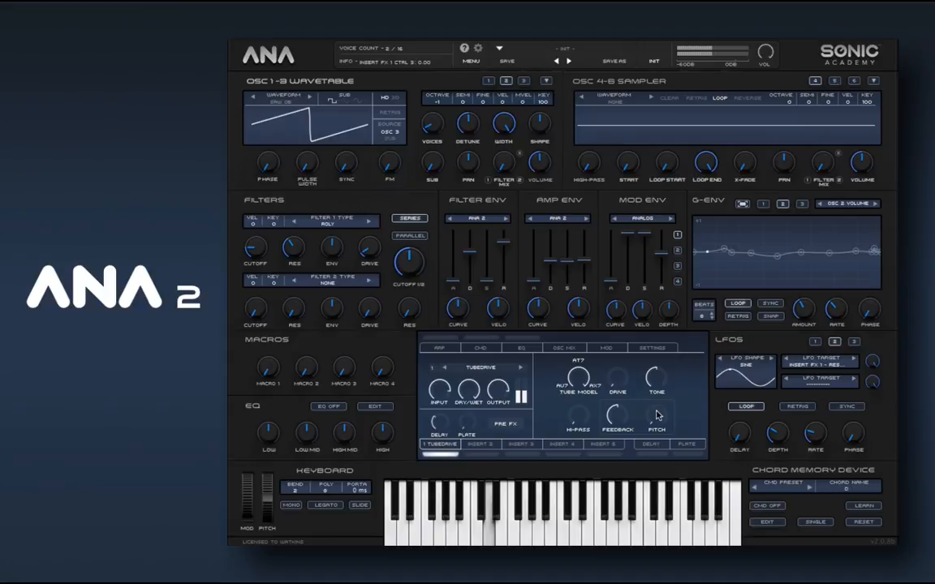
Raise TubeDrive's pitch and drive, and fine-tune its tone along with LFO 2's rate
drag(657, 418, 659, 350)
drag(616, 377, 614, 327)
drag(578, 378, 595, 333)
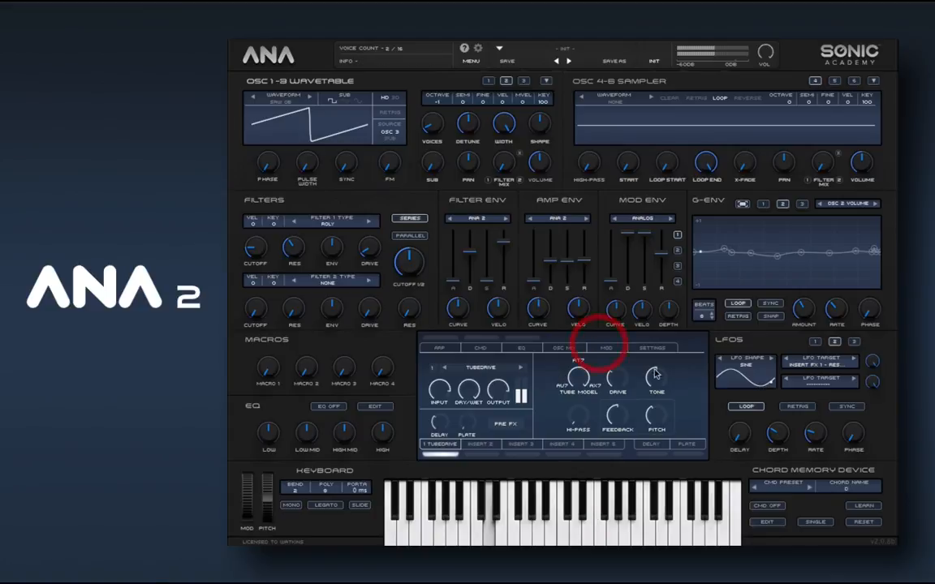
drag(653, 377, 615, 351)
click(615, 375)
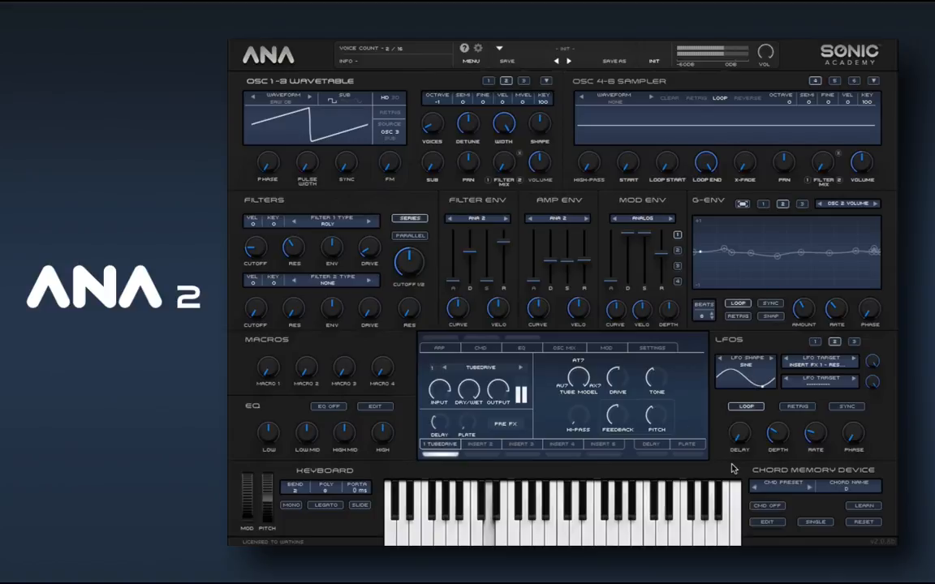
click(817, 419)
mouse_move(816, 420)
mouse_down()
mouse_move(823, 335)
mouse_move(829, 427)
mouse_up()
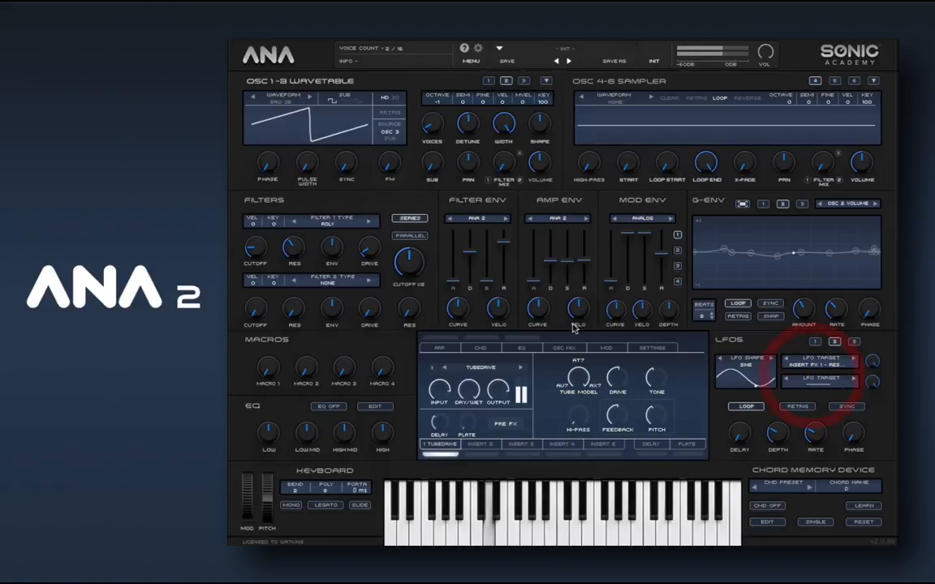
Replace TubeDrive in insert slot 1 with TapeV1, raising its feedback to about 96% and its pitch to roughly halfway
click(479, 370)
mouse_move(535, 408)
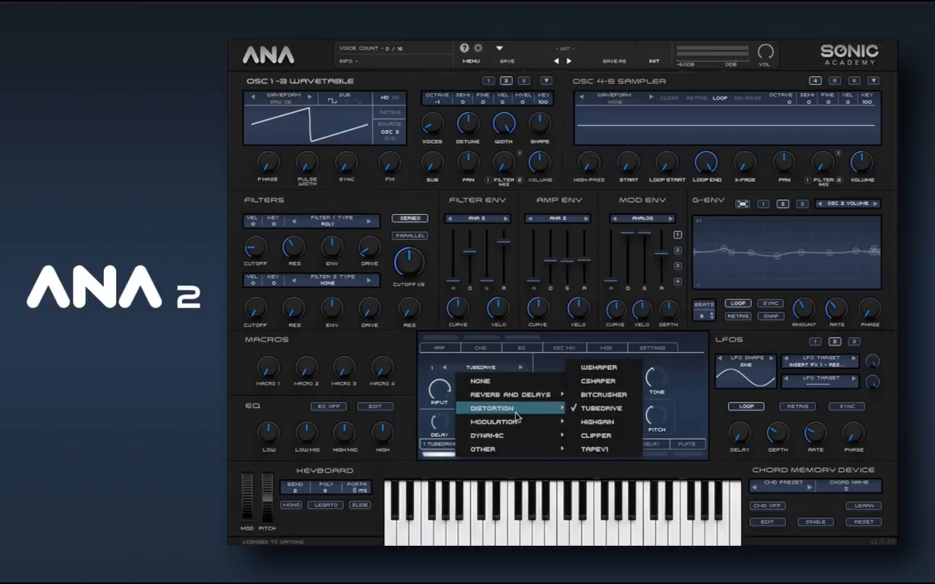
click(609, 448)
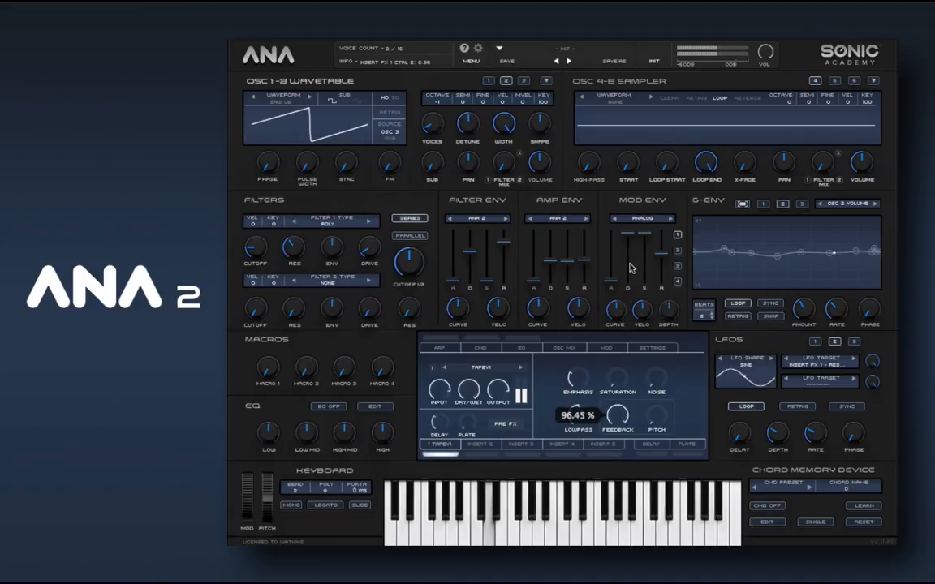
click(657, 341)
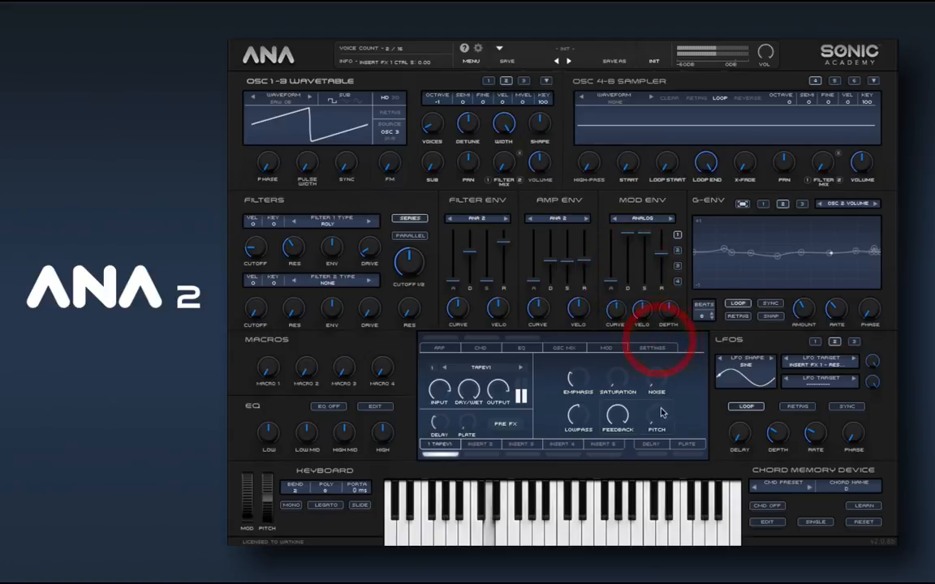
click(659, 343)
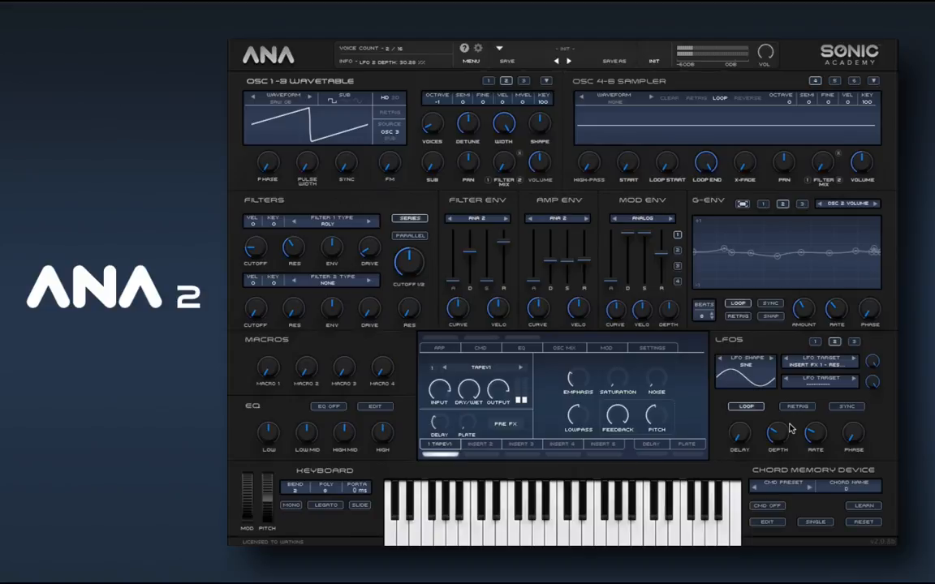
Replace TapeV1 in insert slot 1 with the Brassify effect and raise its feedback to about halfway
click(481, 367)
mouse_move(507, 446)
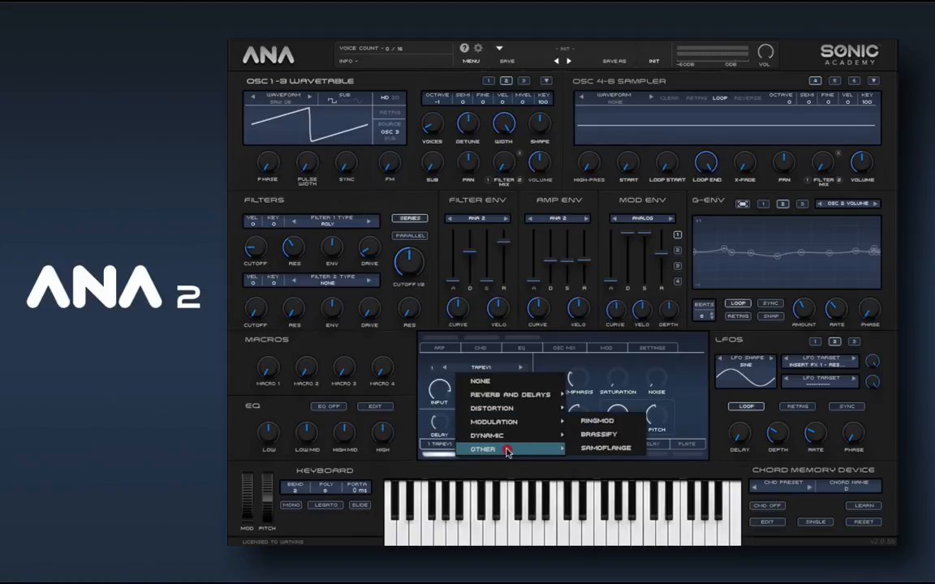
click(602, 434)
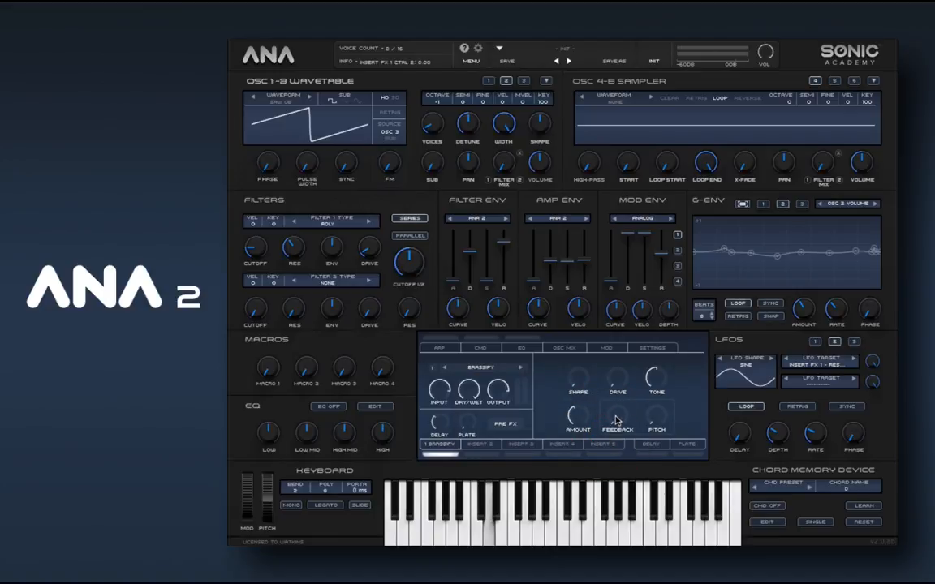
drag(616, 420, 620, 334)
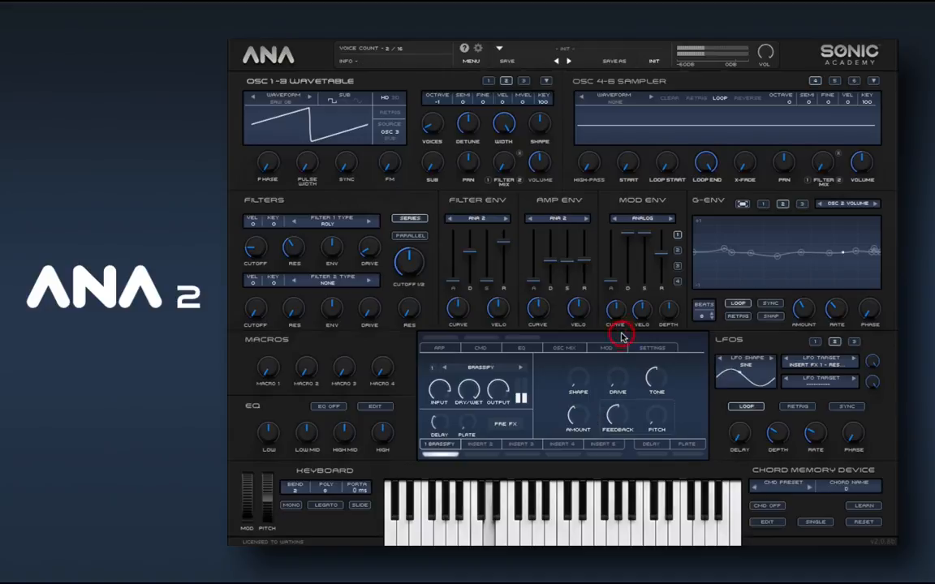
Raise Brassify's pitch and drive to moderate levels and set its shape to about 23%
drag(657, 384, 662, 351)
drag(616, 380, 607, 303)
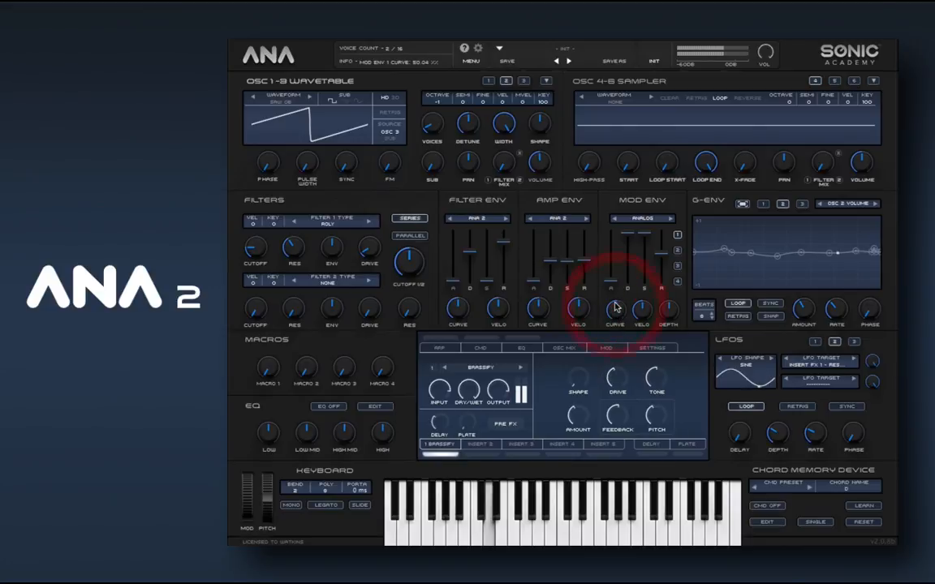
drag(578, 377, 579, 349)
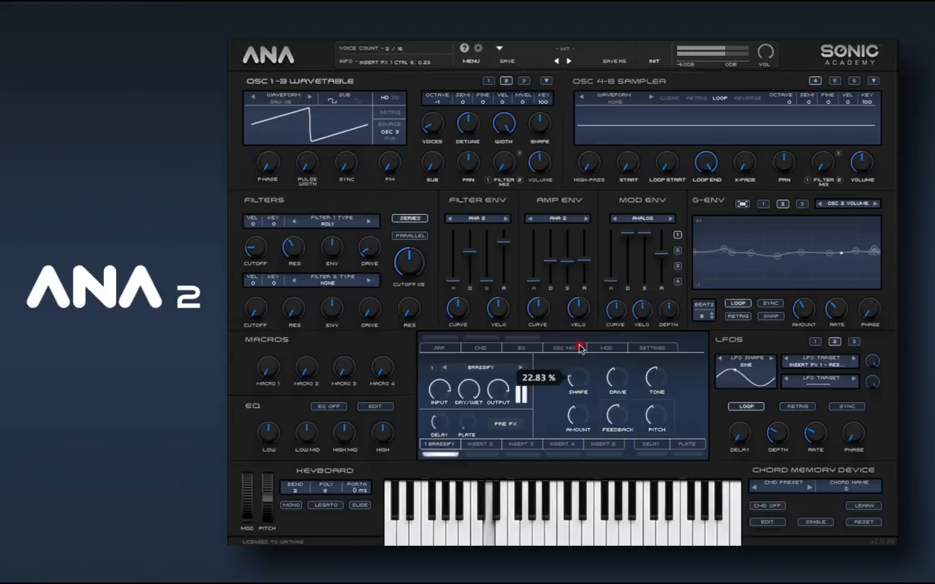
click(581, 348)
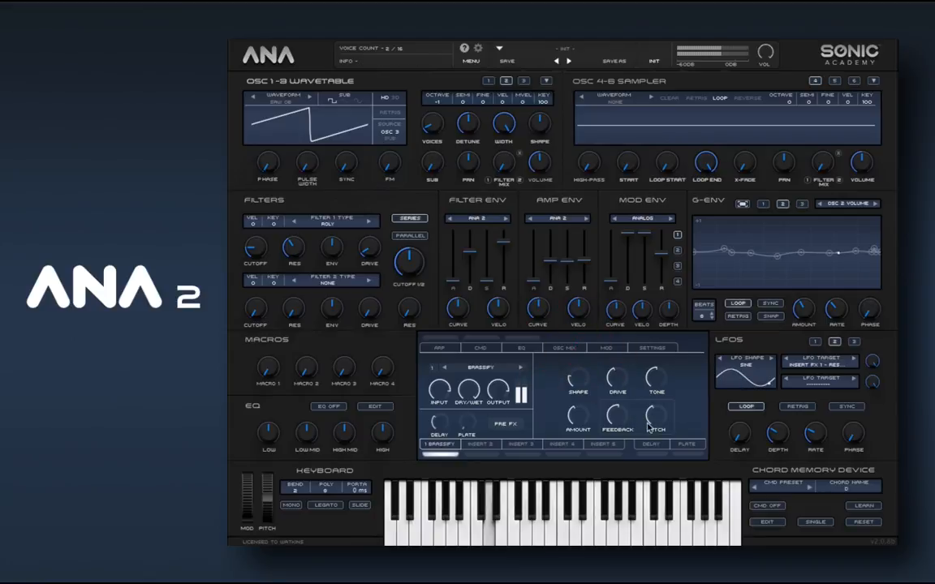
Lower Brassify's pitch, raise its feedback further and reduce its amount to a low level
mouse_move(649, 427)
mouse_down()
mouse_move(653, 351)
mouse_move(651, 456)
mouse_move(650, 439)
mouse_up()
drag(619, 372, 619, 351)
click(619, 378)
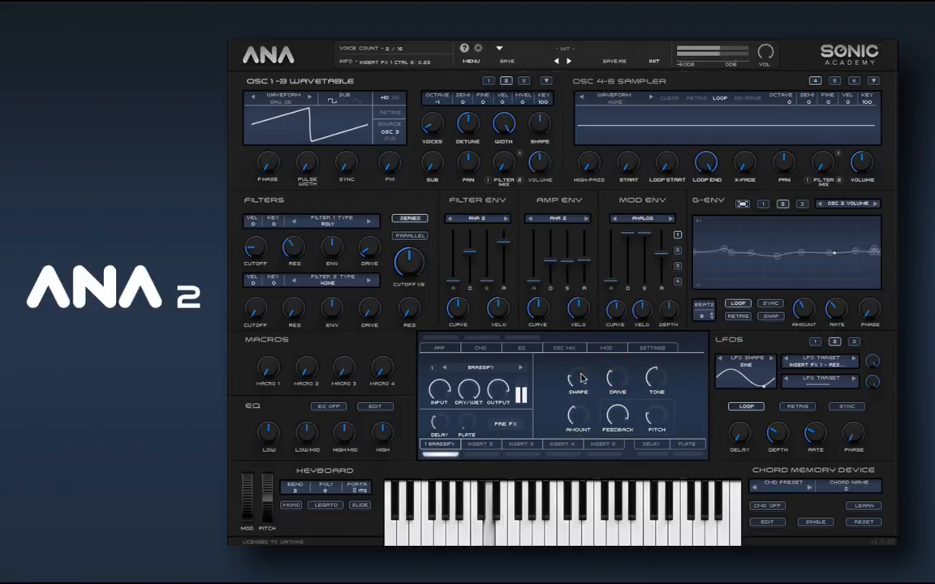
click(579, 389)
drag(576, 413, 595, 464)
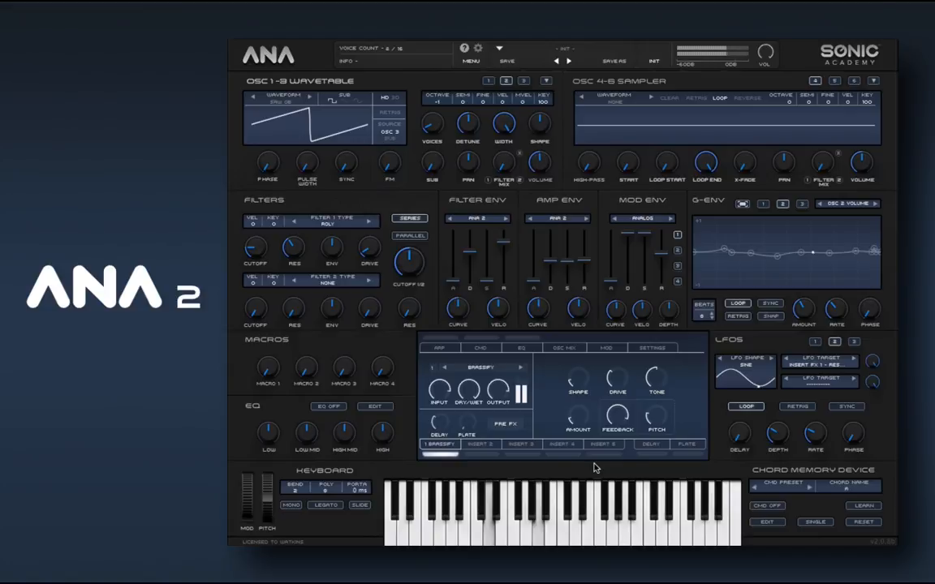
Drop Brassify's dry/wet mix to 0%, bring it back up to a partial blend and slow LFO 2's rate
drag(473, 385, 475, 446)
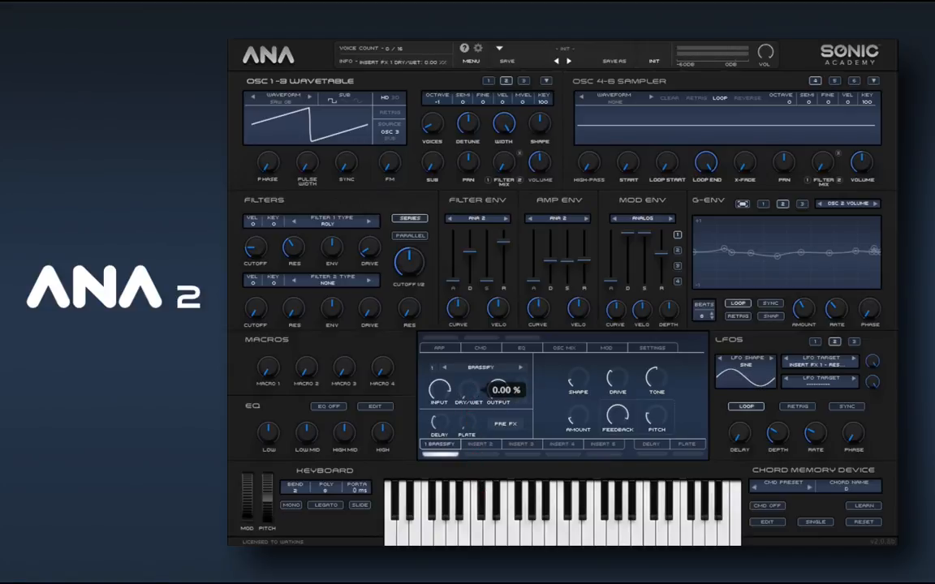
drag(502, 544, 501, 489)
click(501, 490)
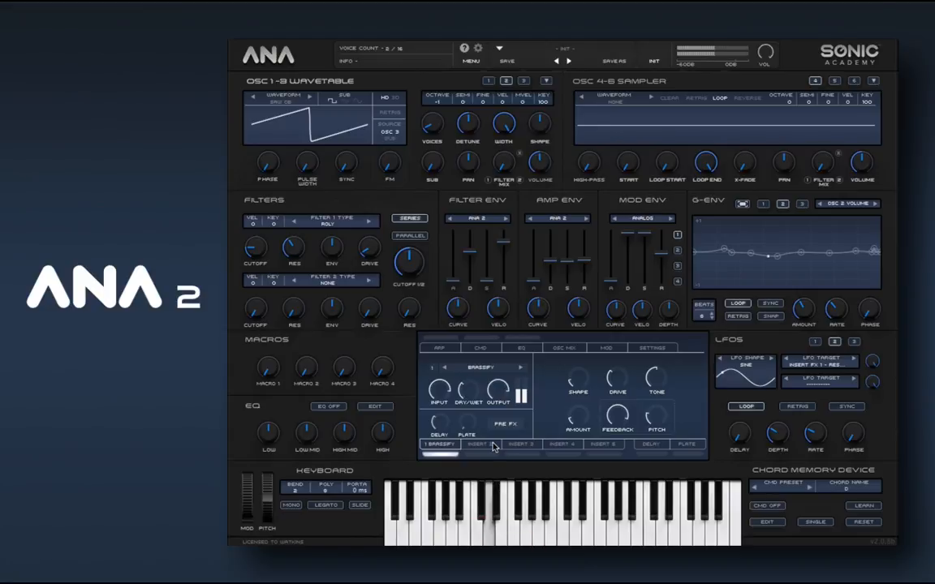
mouse_move(821, 438)
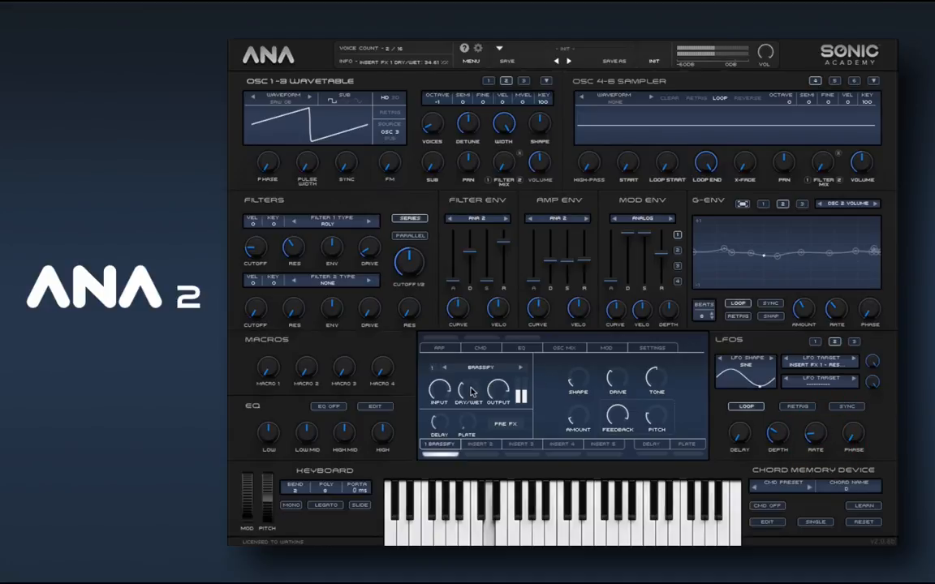
drag(470, 391, 470, 368)
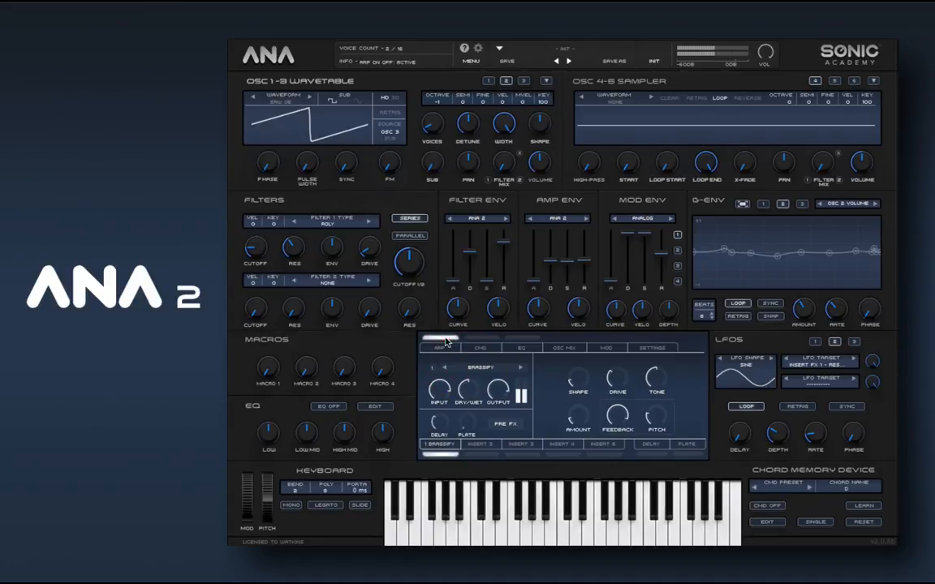
Turn on the arpeggiator, check its note pattern and shorten the amp envelope's release to 20 ms
click(439, 347)
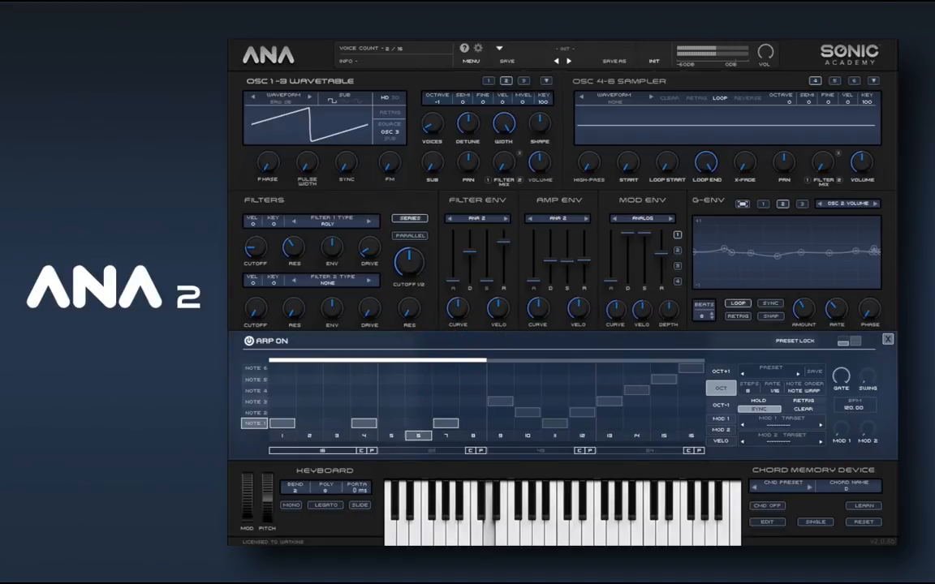
click(888, 339)
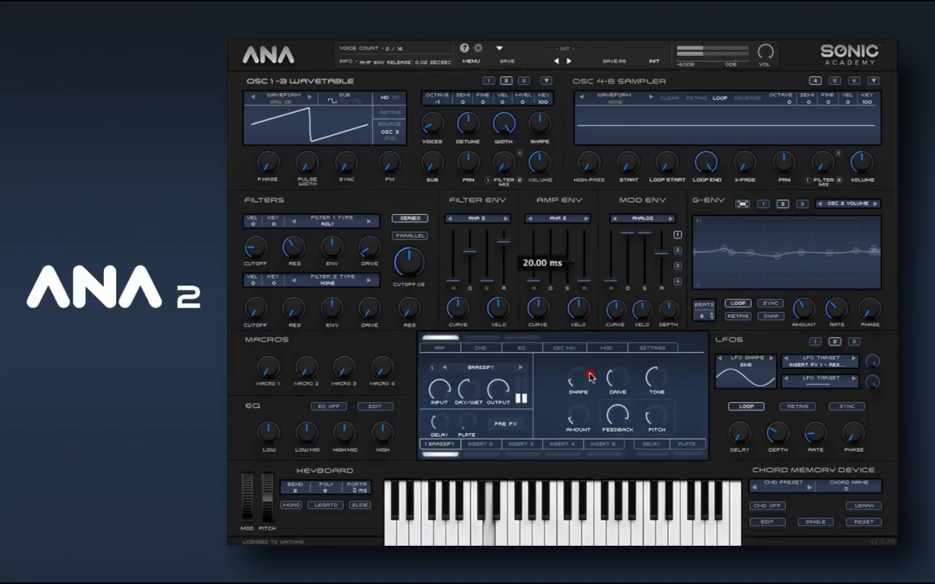
click(573, 279)
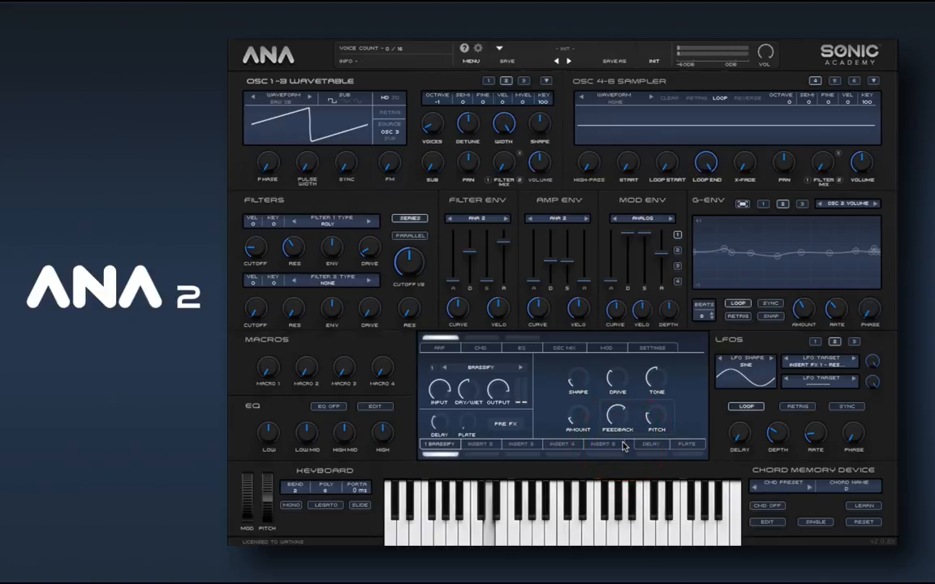
Increase LFO 2's depth, slow its rate and raise Brassify's pitch to about halfway
click(813, 433)
drag(813, 433, 810, 417)
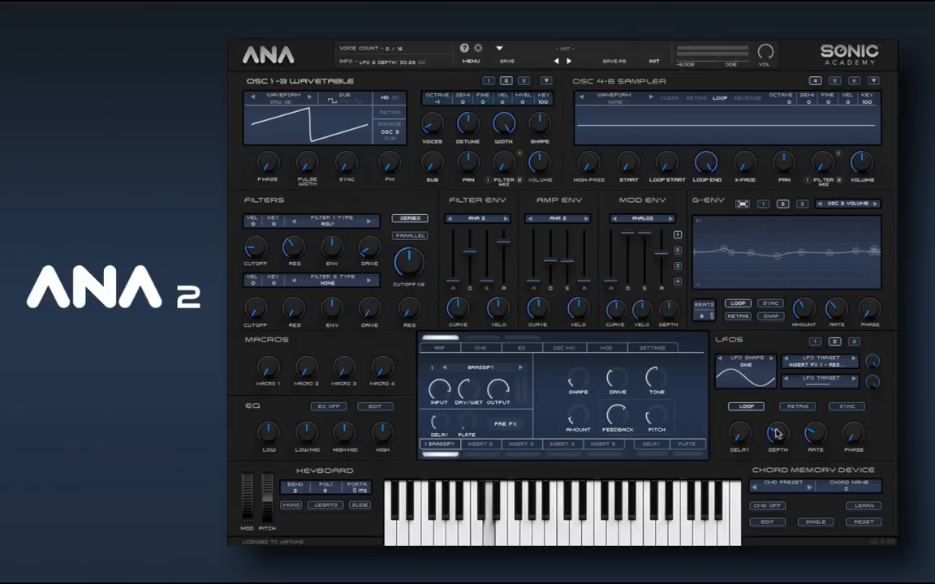
drag(776, 432, 777, 427)
click(659, 391)
drag(660, 390, 659, 378)
drag(818, 431, 814, 456)
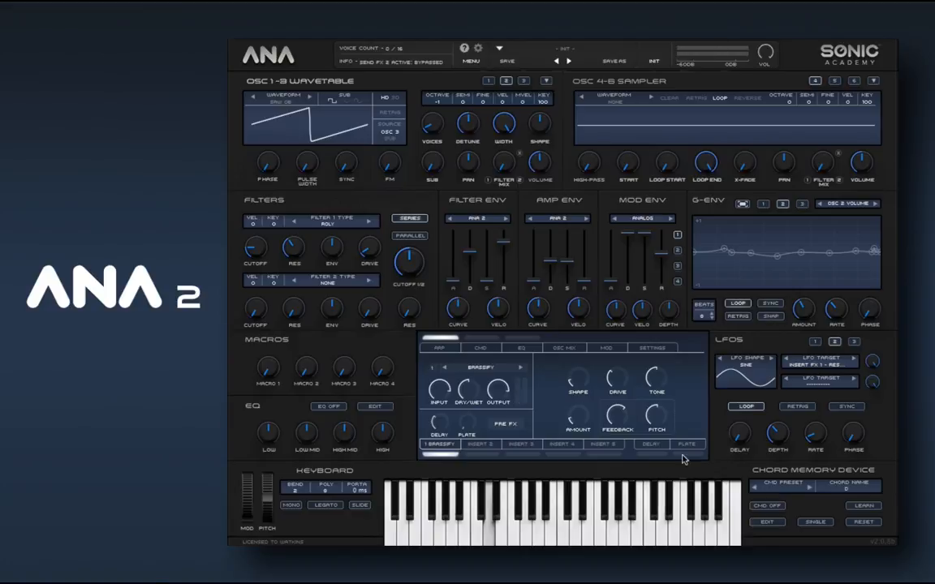
Enable the Delay send effect, raise its high-pass and sync its time to tempo with option 3
click(651, 445)
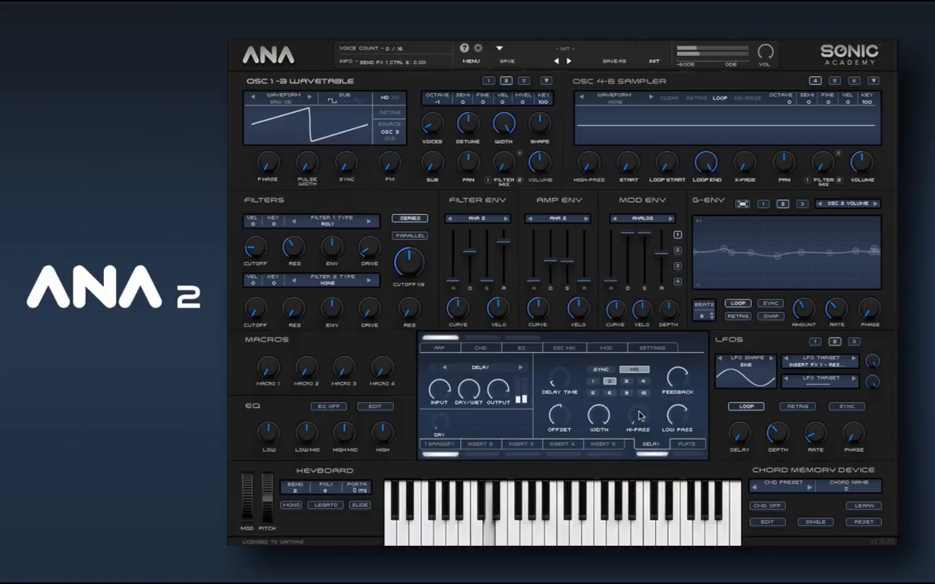
drag(639, 415, 640, 364)
click(637, 374)
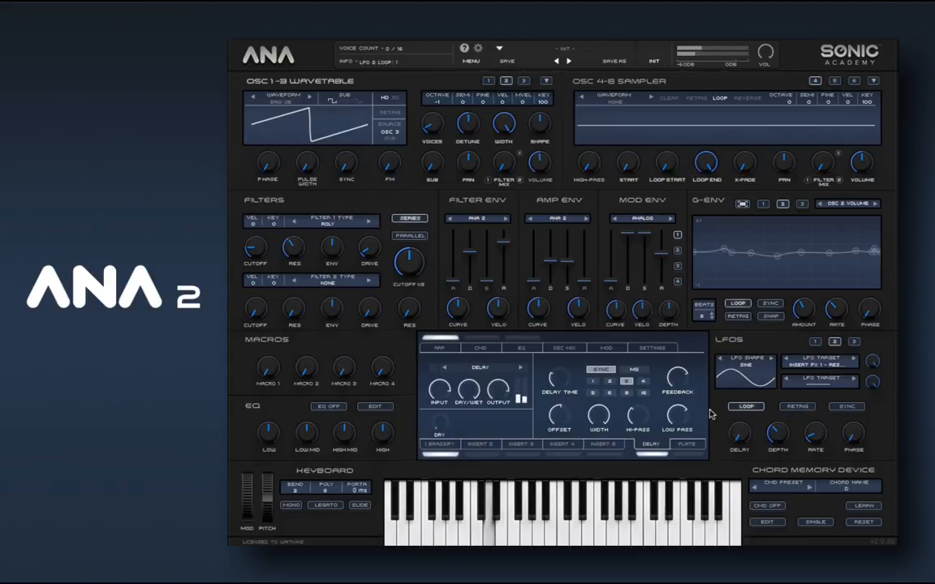
Raise Brassify's feedback, lower its drive and increase its shape to a high setting
click(436, 447)
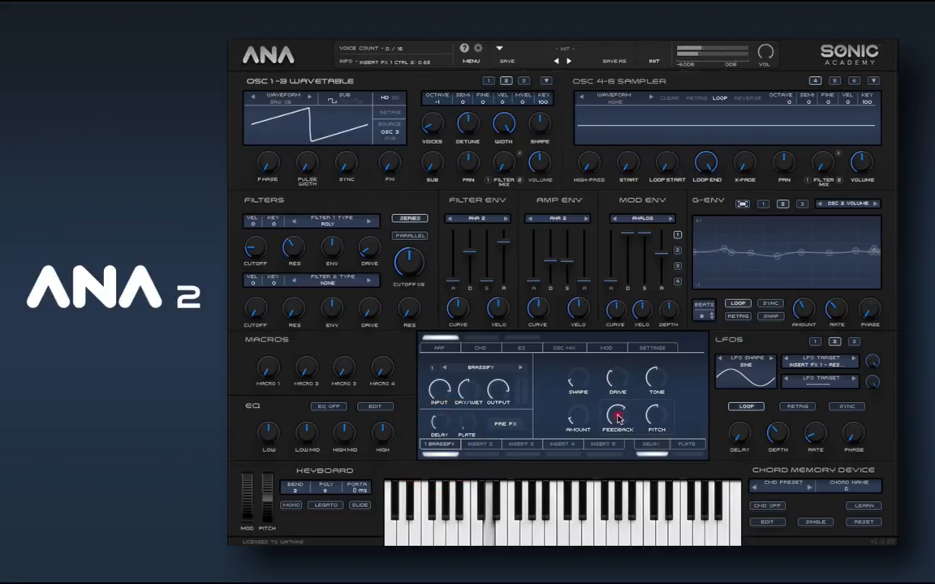
drag(618, 398, 616, 375)
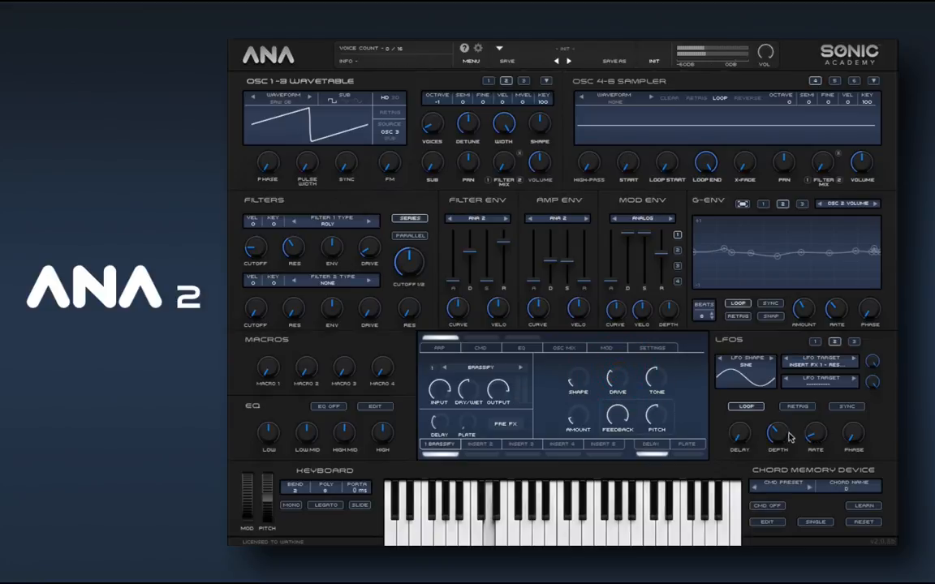
drag(617, 378, 583, 401)
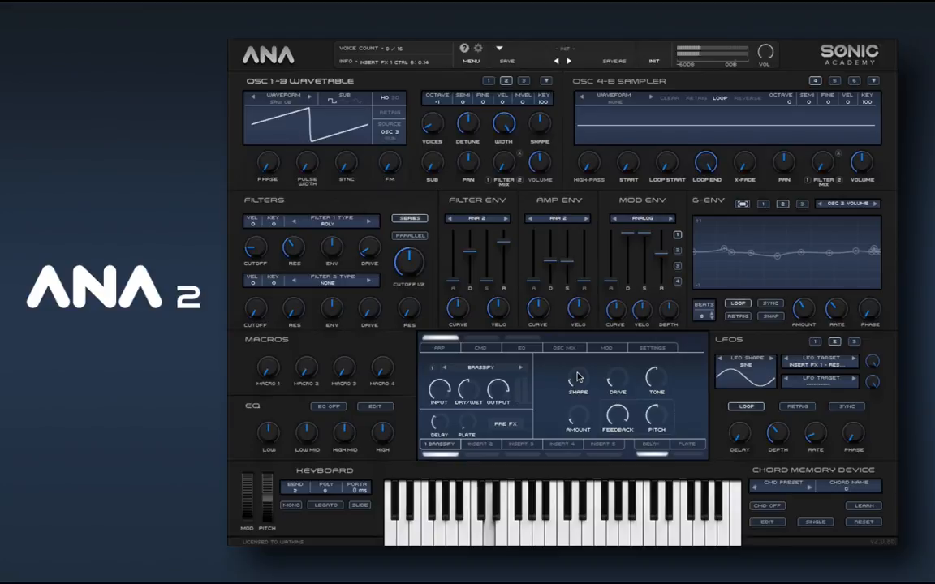
drag(578, 382, 579, 281)
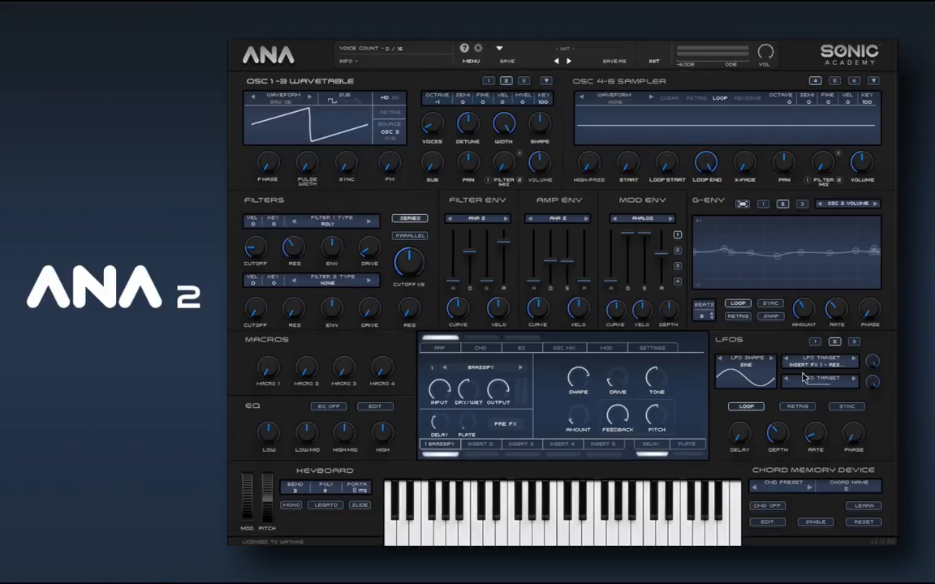
Display LFO 3's settings and browse its first target list for the insert effect controls
click(855, 340)
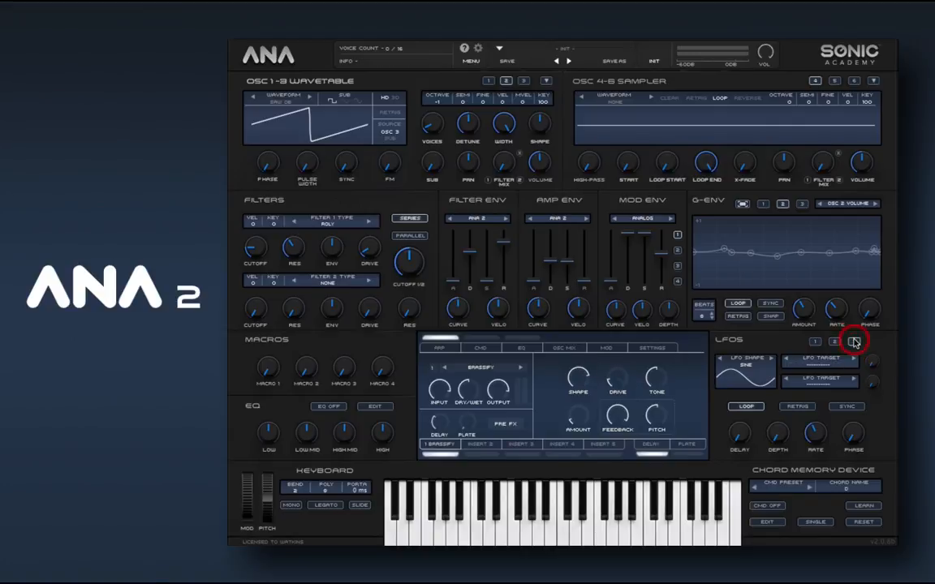
click(816, 366)
scroll(835, 389, down, 3)
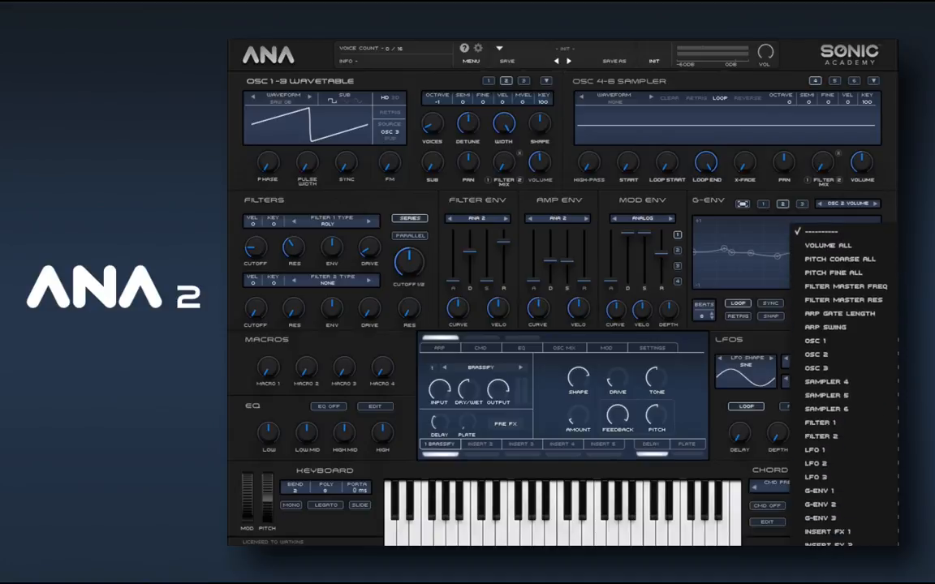
scroll(856, 538, down, 4)
click(577, 381)
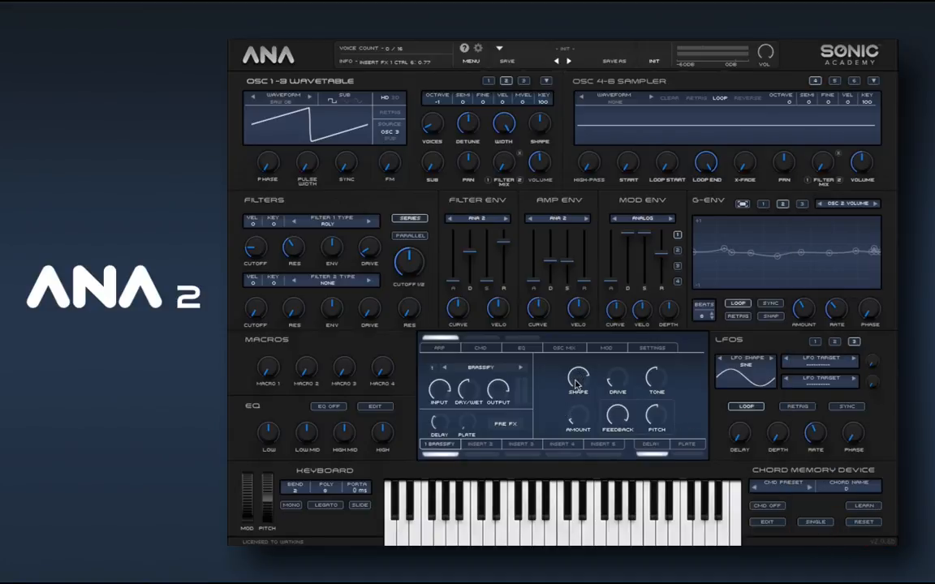
click(821, 363)
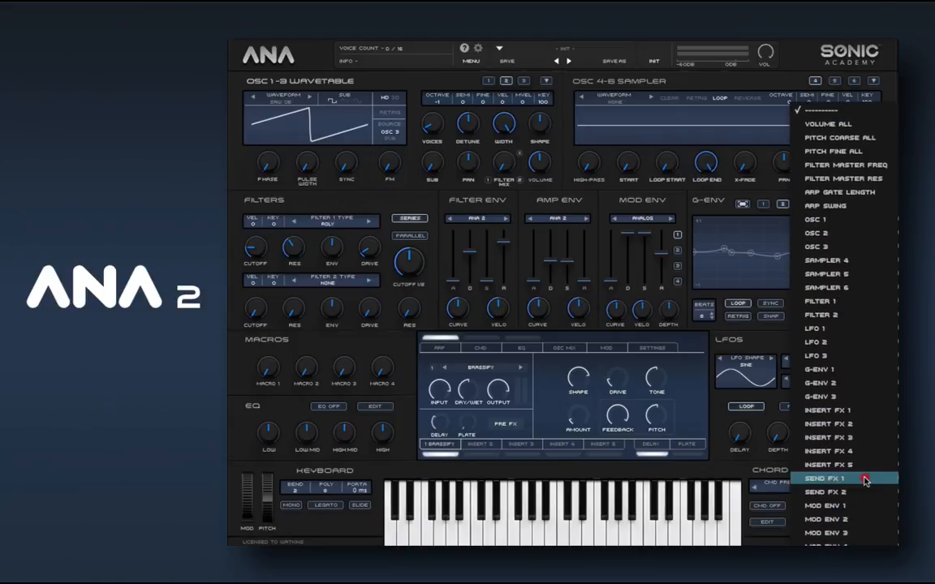
mouse_move(866, 465)
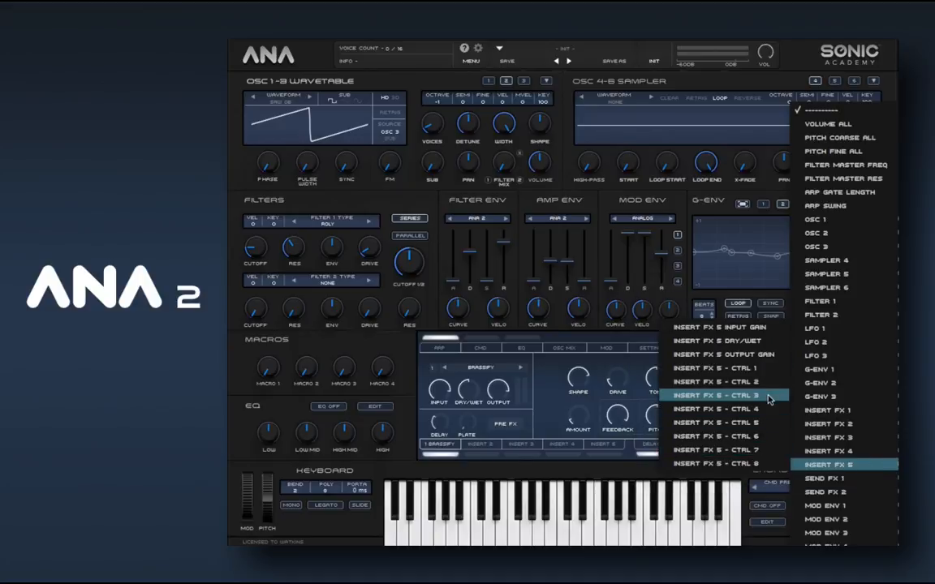
click(764, 442)
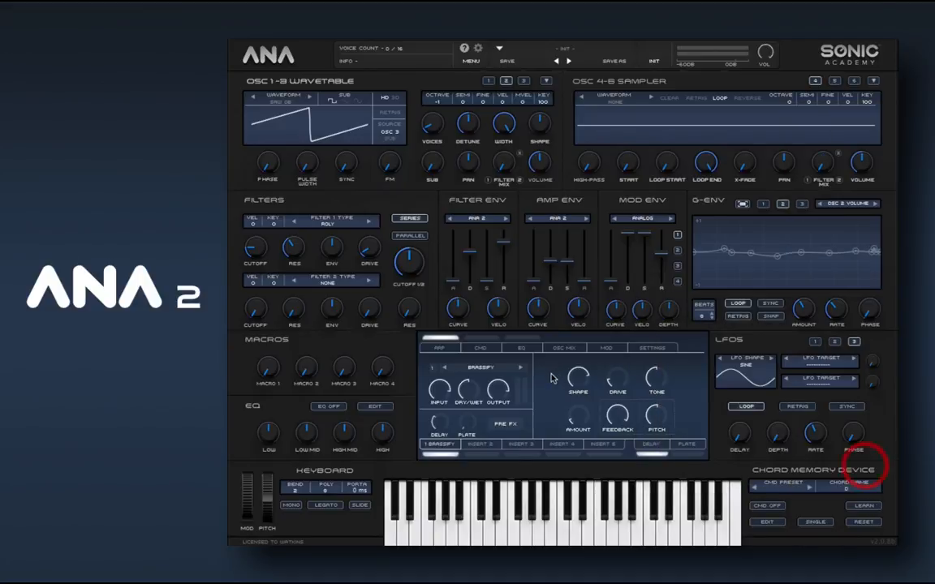
Modulate Brassify's shape with LFO 3, using a moderate LFO depth and a slower rate
right_click(616, 380)
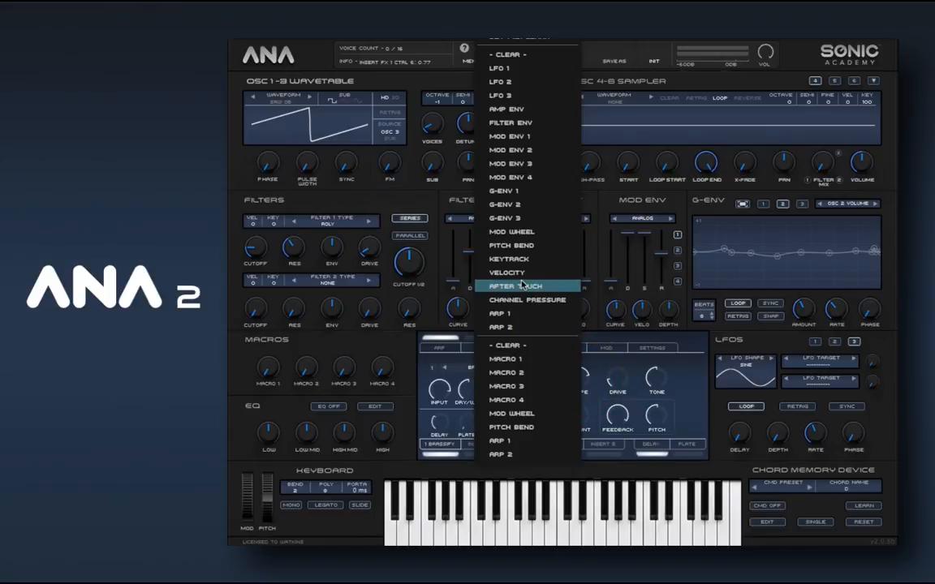
click(528, 96)
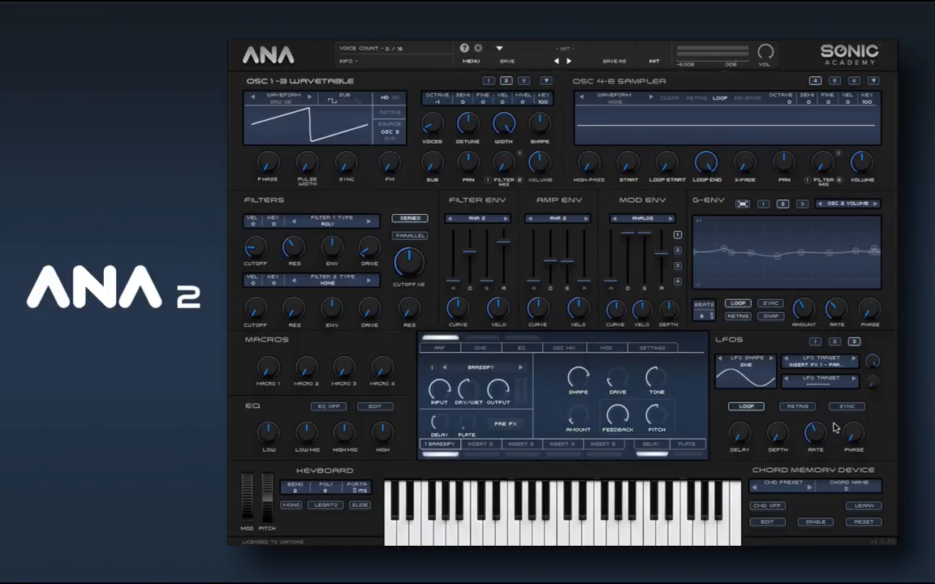
drag(778, 431, 781, 403)
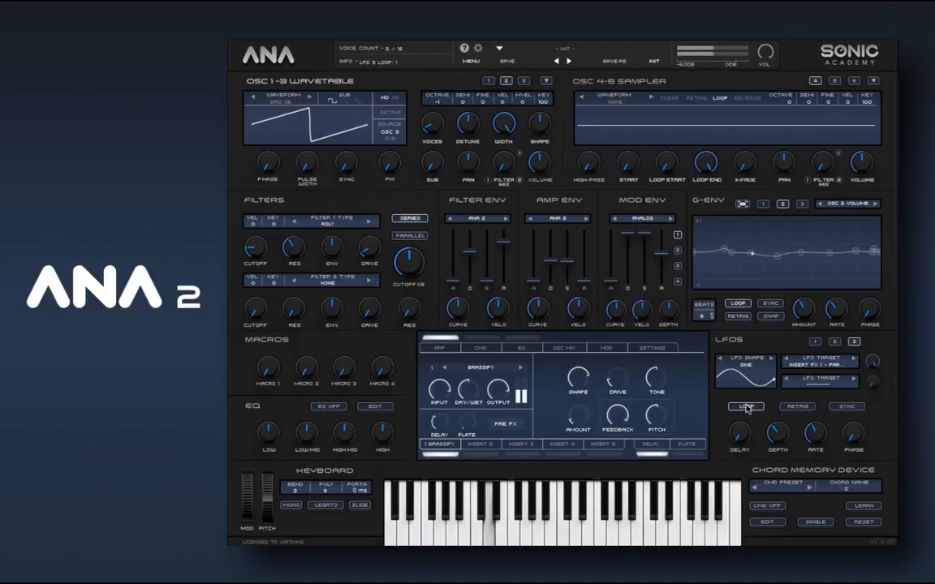
drag(814, 433, 820, 459)
drag(814, 442, 818, 439)
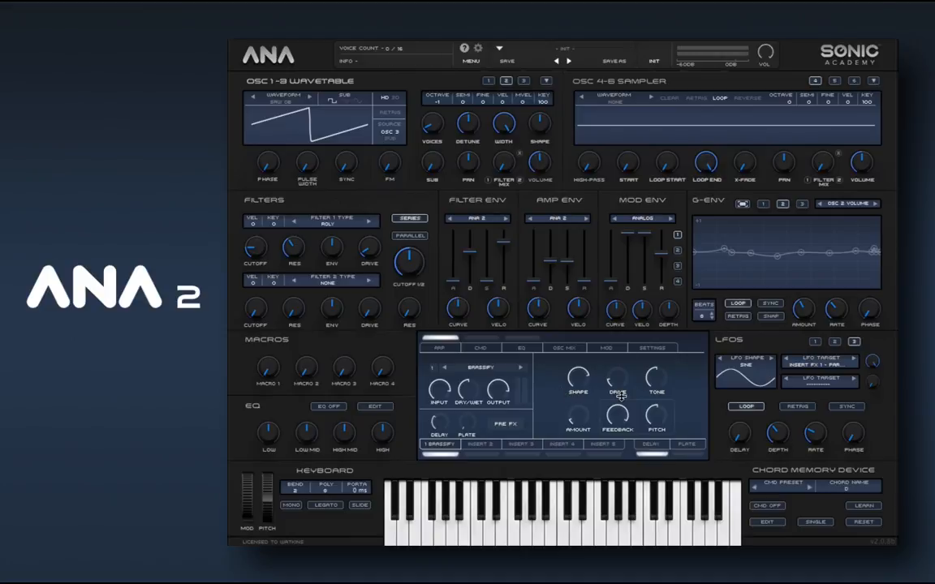
Bypass the Delay send and Brassify insert to compare with the dry sound, and switch both effects back on
click(650, 451)
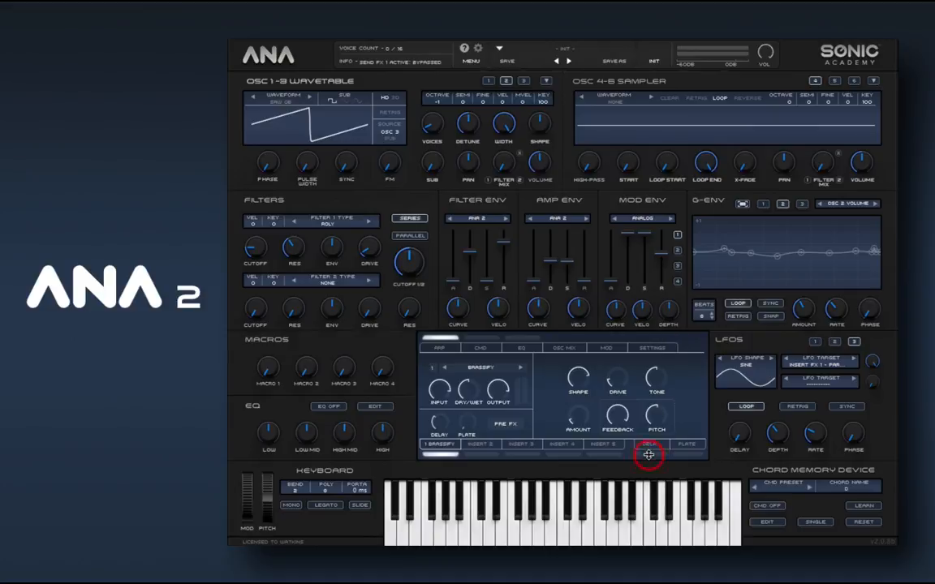
click(441, 451)
click(646, 460)
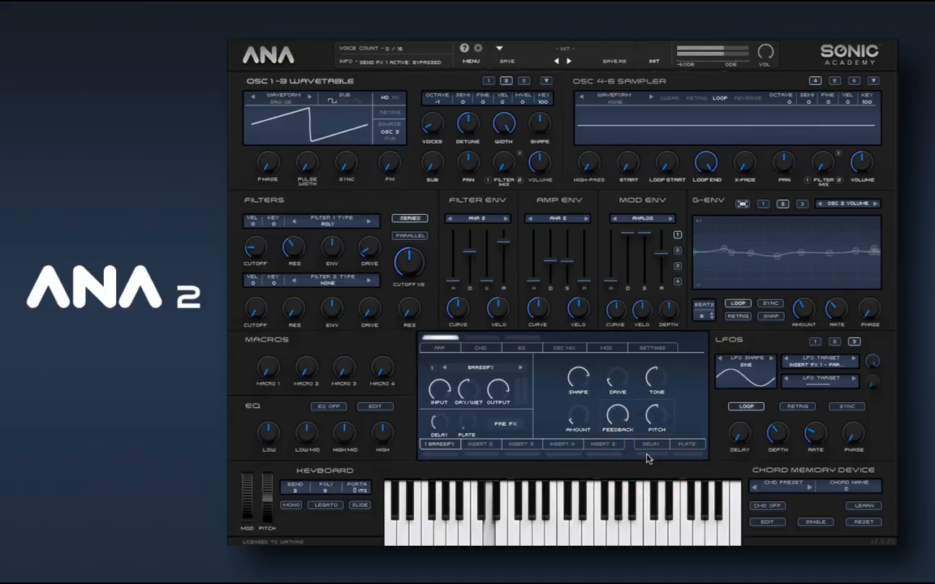
click(647, 460)
click(438, 456)
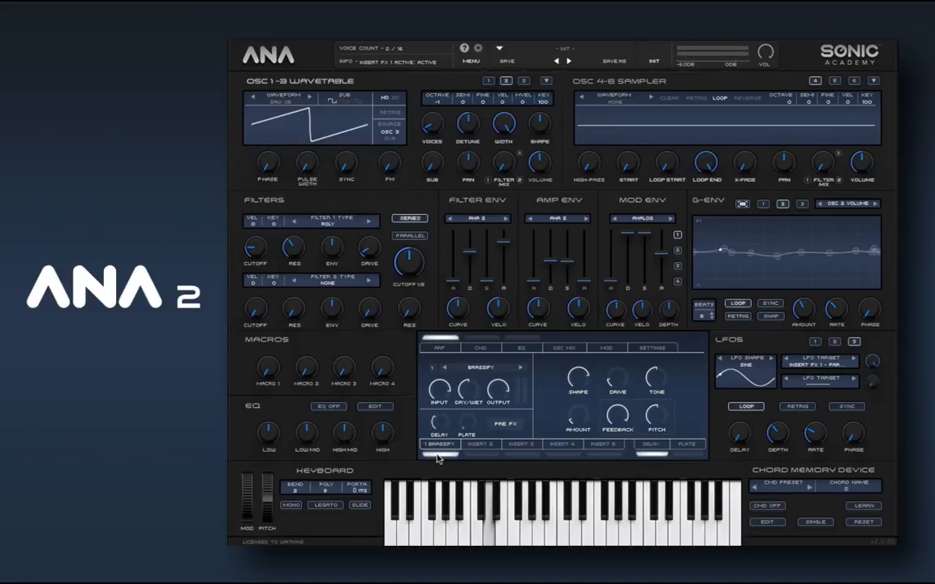